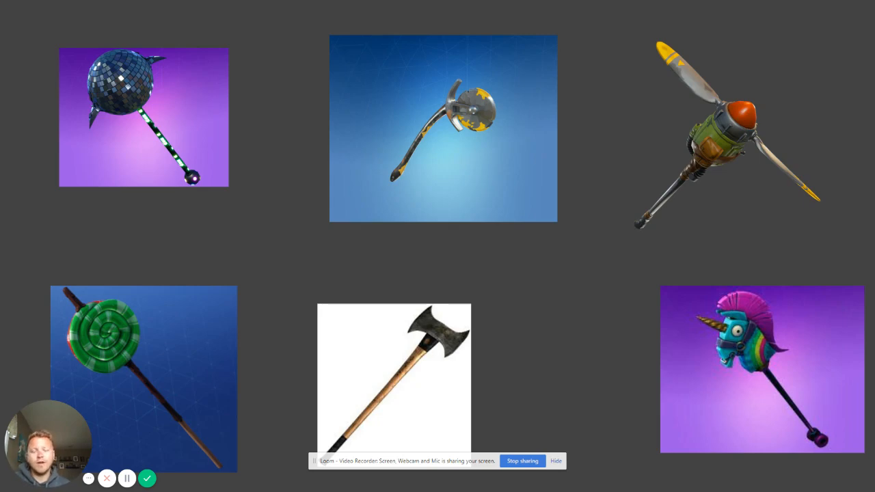
# Leave the slideshow, switch to the Tinkercad design and examine the example axe from several sides.
pyautogui.press('Left')
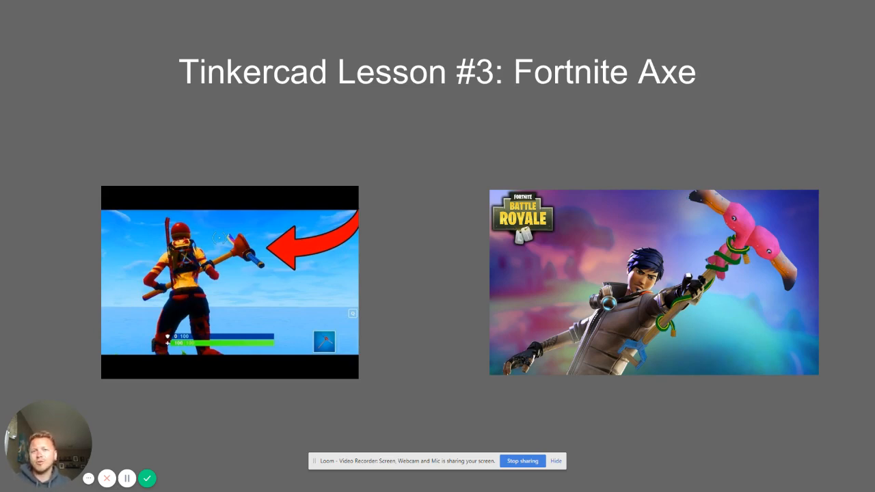
pyautogui.press('Escape')
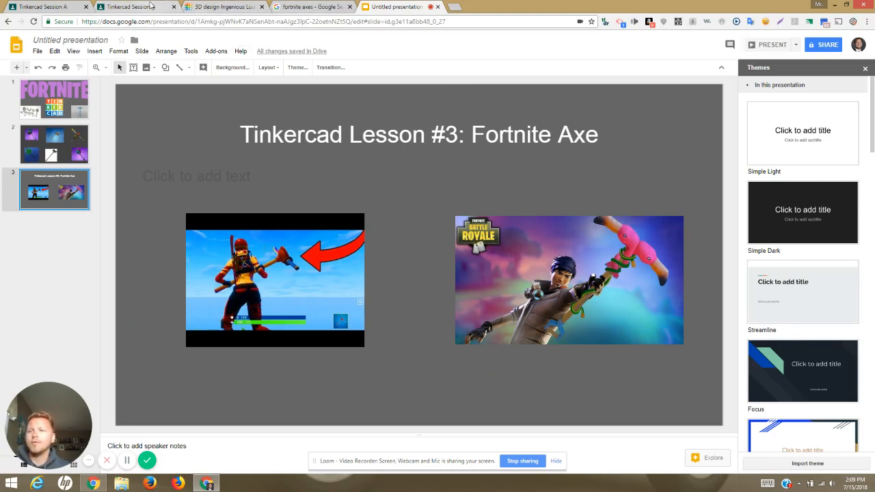
pyautogui.click(217, 6)
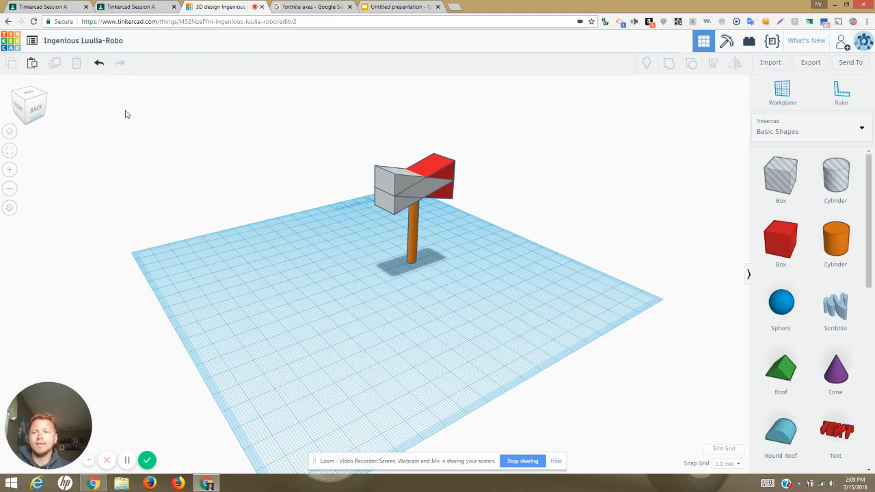
pyautogui.click(24, 108)
pyautogui.moveTo(23, 108); pyautogui.dragTo(73, 107)
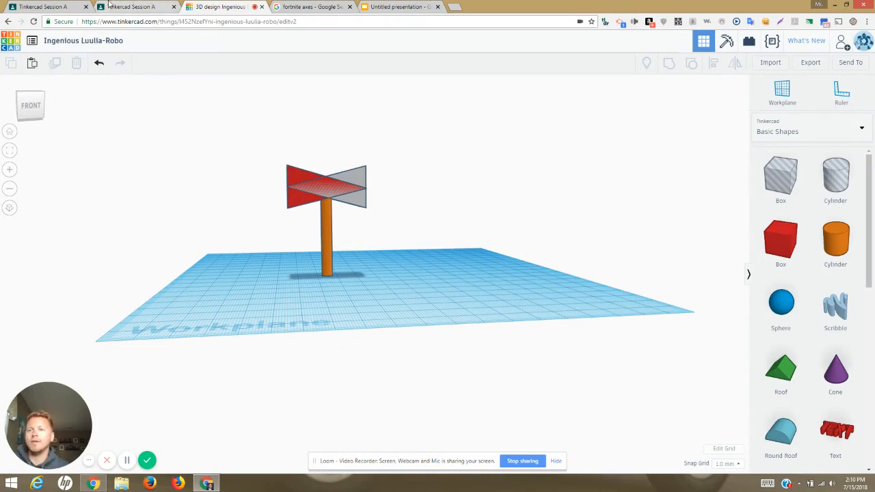
# Close the Fortnite axes image search and create a new 3D design from the Tinkercad dashboard.
pyautogui.click(13, 43)
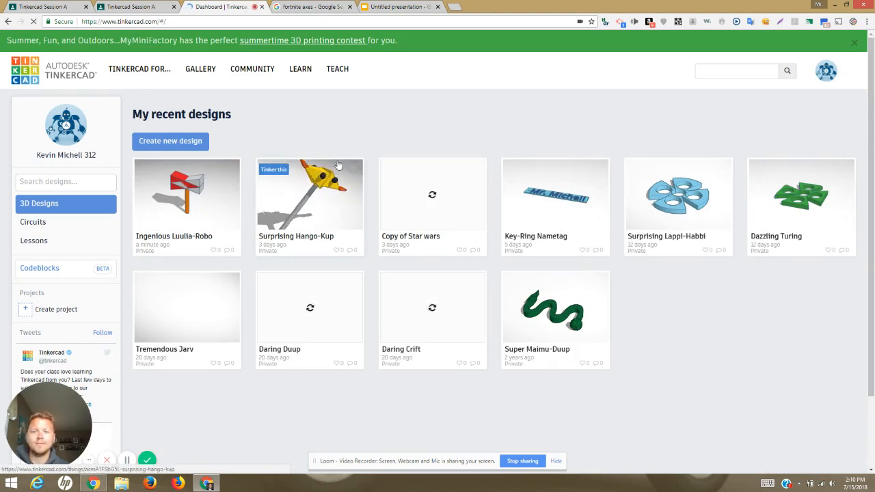
pyautogui.click(399, 6)
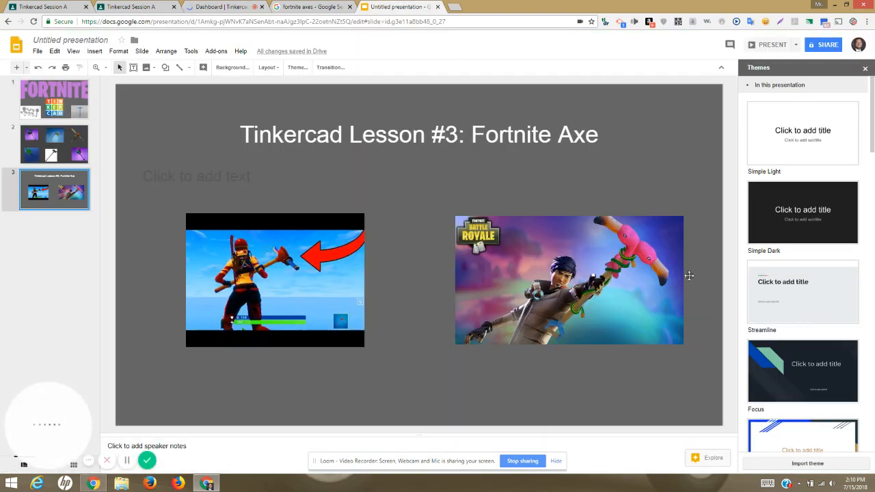
pyautogui.click(325, 6)
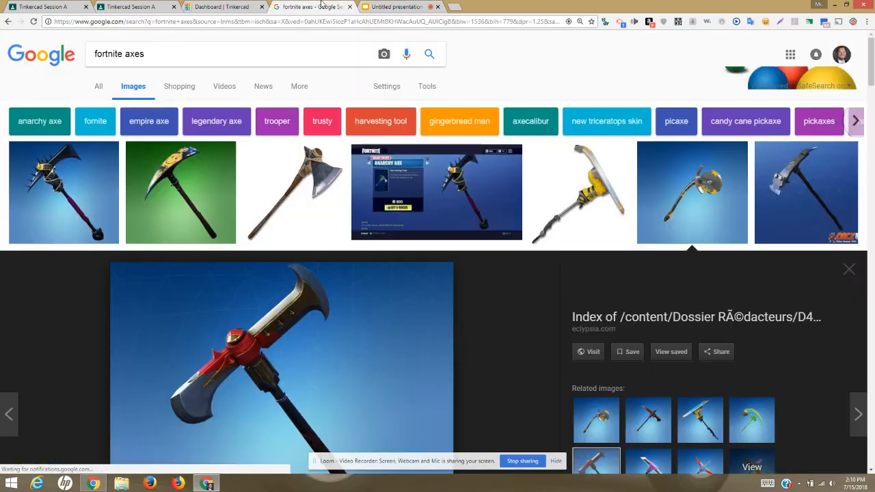
pyautogui.click(227, 7)
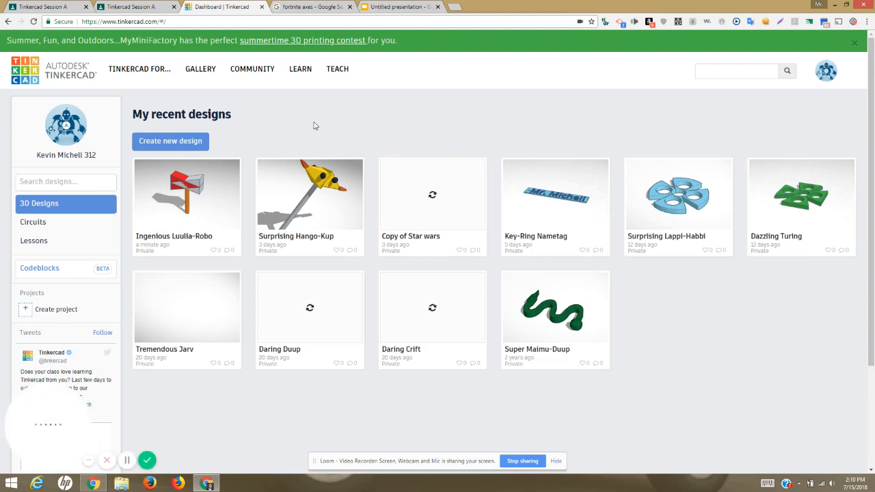
pyautogui.click(349, 7)
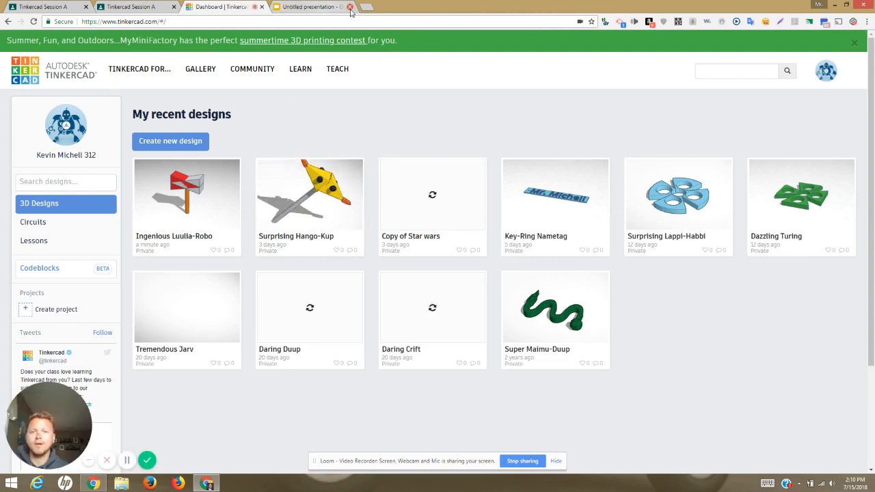
pyautogui.click(168, 141)
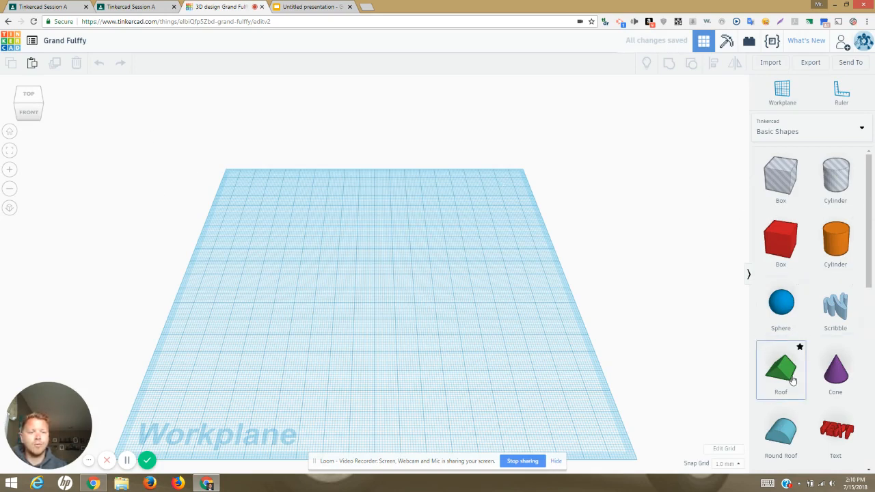
# Place a roof shape on the workplane and rotate it 90° to tip it onto its side.
pyautogui.moveTo(784, 374); pyautogui.dragTo(324, 250)
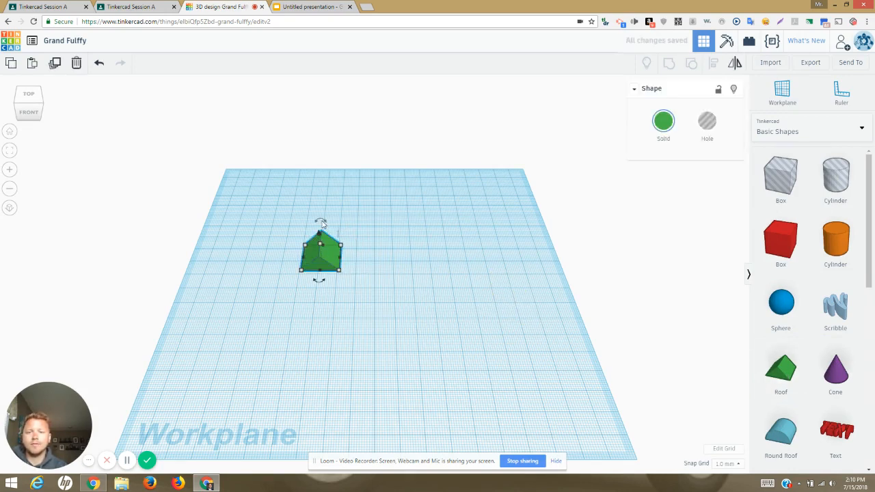
pyautogui.moveTo(322, 222); pyautogui.dragTo(293, 242)
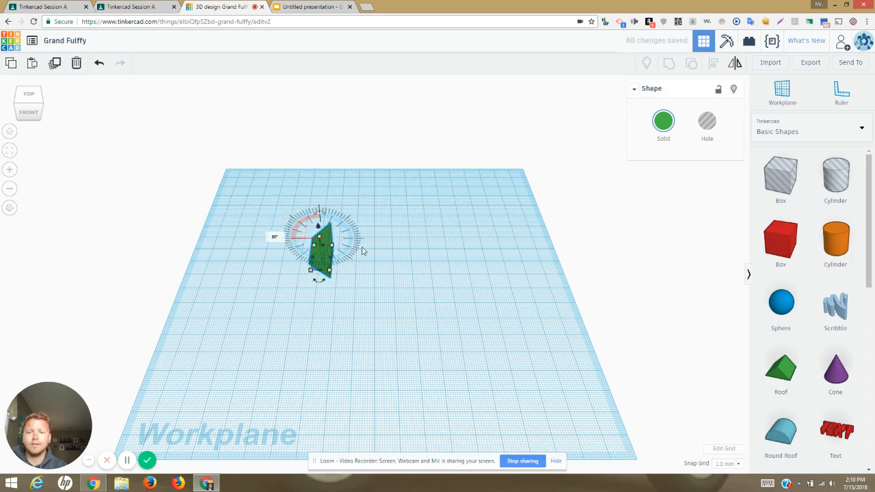
# Stretch the tipped roof into a wedge 42 mm long and make it slightly narrower.
pyautogui.moveTo(34, 111); pyautogui.dragTo(52, 110)
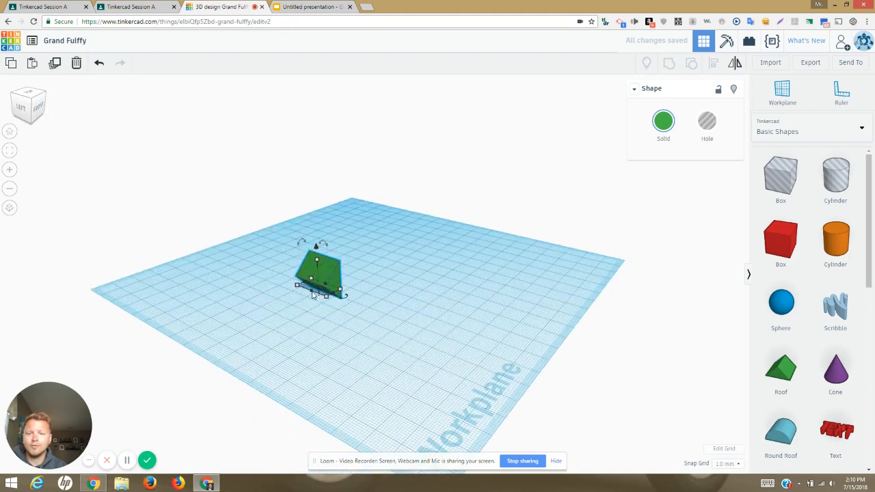
pyautogui.moveTo(306, 299); pyautogui.dragTo(268, 326)
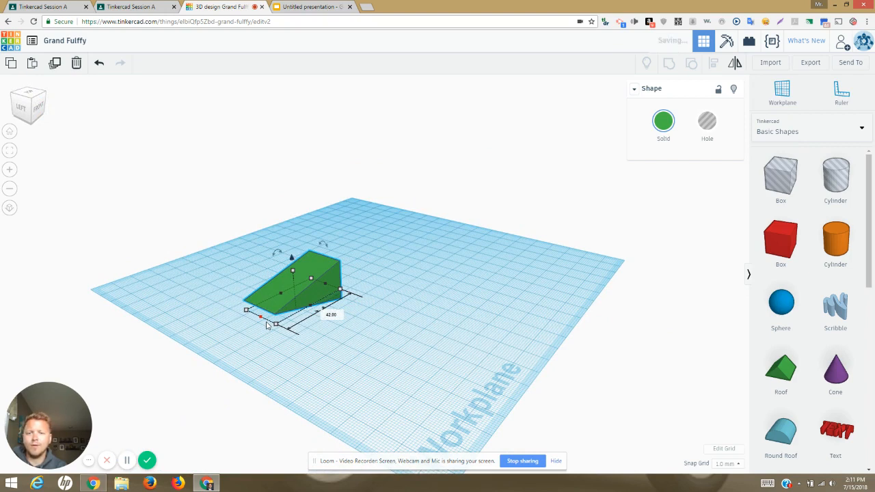
pyautogui.moveTo(310, 308); pyautogui.dragTo(299, 307)
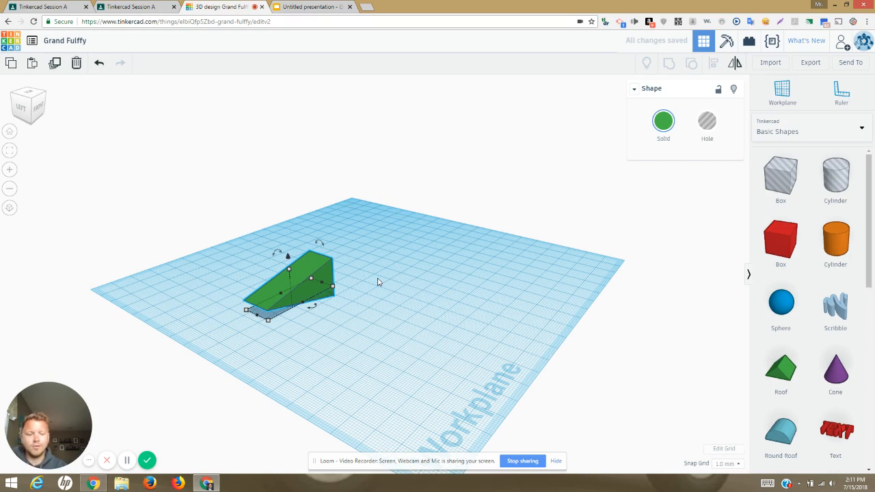
# Raise the green wedge well above the workplane so it floats at axe-head height.
pyautogui.hotkey('ctrl', 'Up')
pyautogui.hotkey('ctrl', 'Up')
pyautogui.hotkey('ctrl', 'Up')
pyautogui.hotkey('ctrl', 'Up')
pyautogui.hotkey('ctrl', 'Up')
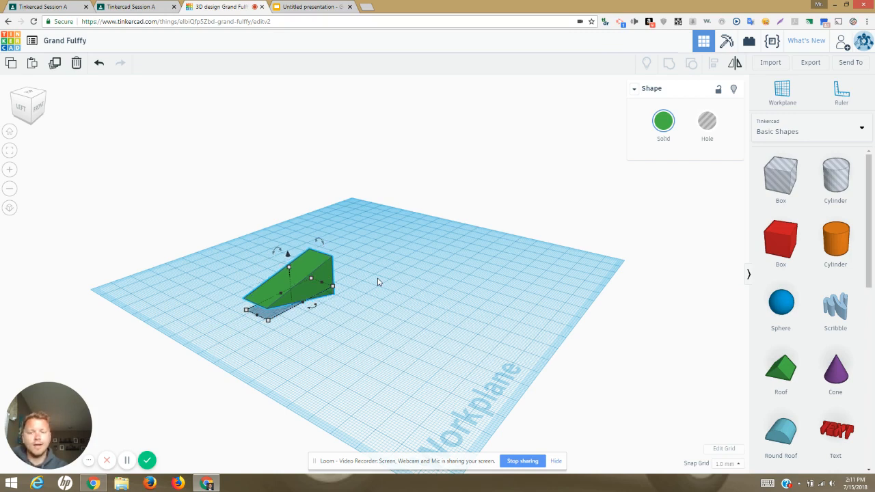
pyautogui.hotkey('ctrl', 'Up')
pyautogui.hotkey('ctrl', 'Up')
pyautogui.hotkey('ctrl', 'Up')
pyautogui.hotkey('ctrl', 'Up')
pyautogui.hotkey('ctrl', 'Up')
pyautogui.hotkey('ctrl', 'Up')
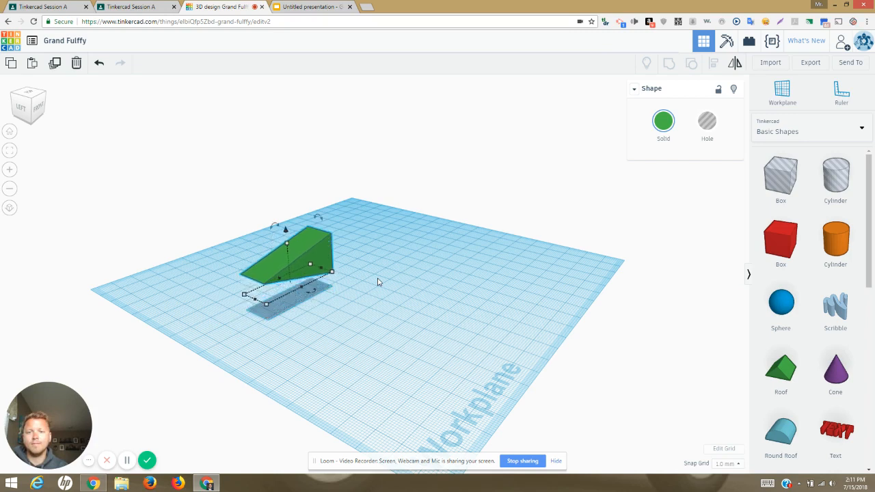
pyautogui.hotkey('ctrl', 'Up')
pyautogui.hotkey('ctrl', 'Up')
pyautogui.hotkey('ctrl', 'Up')
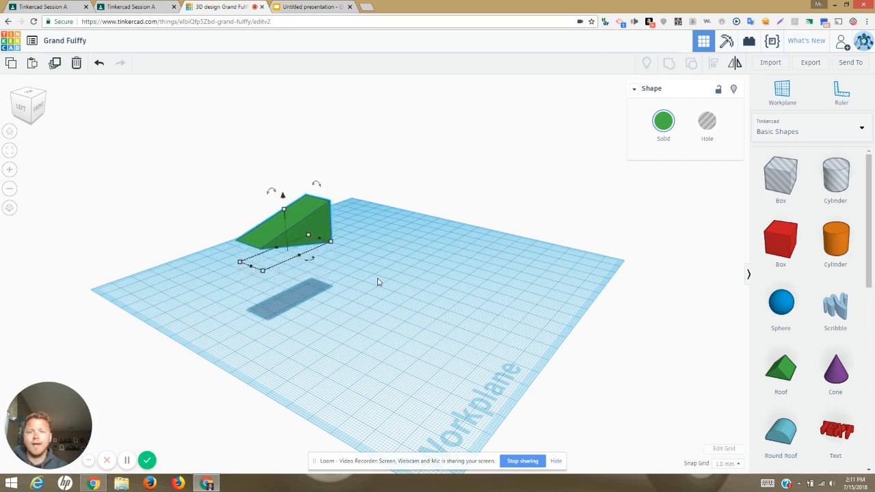
pyautogui.hotkey('ctrl', 'Up')
pyautogui.hotkey('ctrl', 'Up')
pyautogui.hotkey('ctrl', 'Up')
pyautogui.hotkey('ctrl', 'Up')
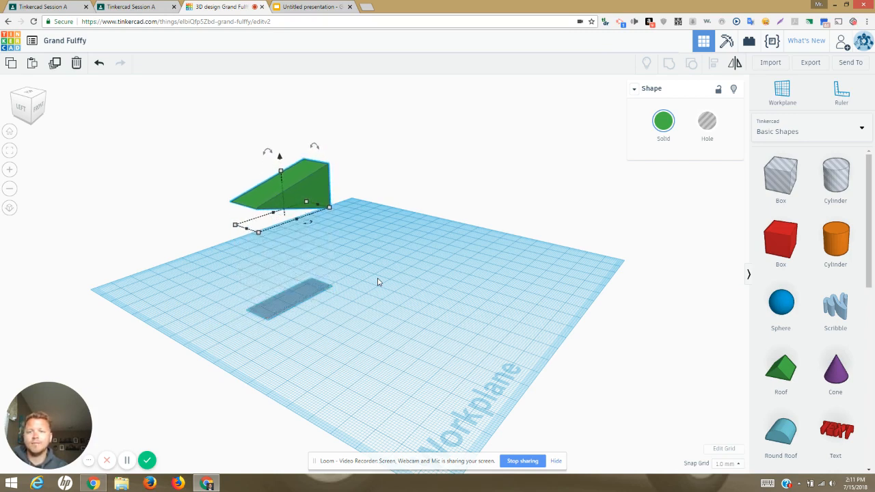
pyautogui.hotkey('ctrl', 'Up')
pyautogui.hotkey('ctrl', 'Up')
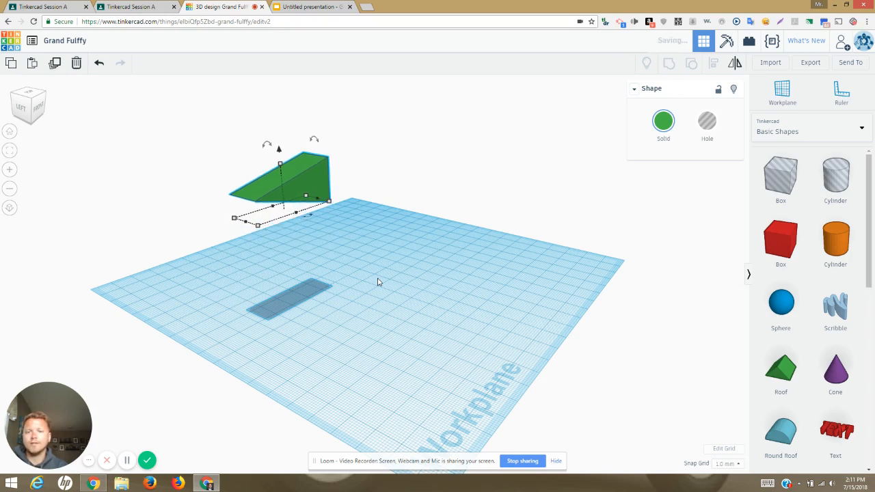
pyautogui.click(411, 225)
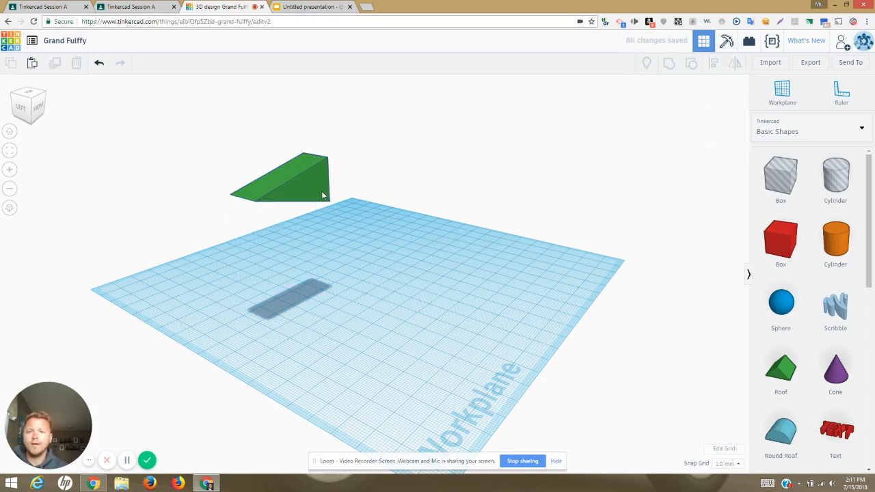
# Recolor the floating green wedge light grey using a solid preset color.
pyautogui.click(323, 196)
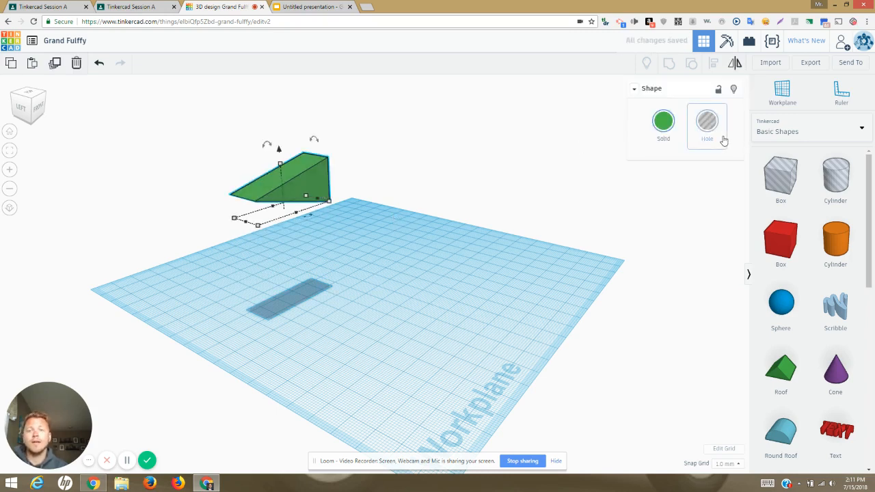
pyautogui.click(671, 128)
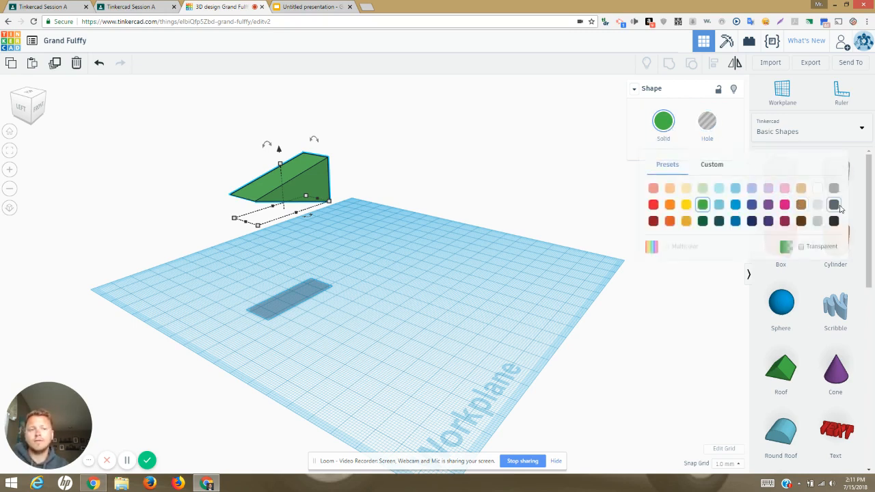
pyautogui.click(817, 204)
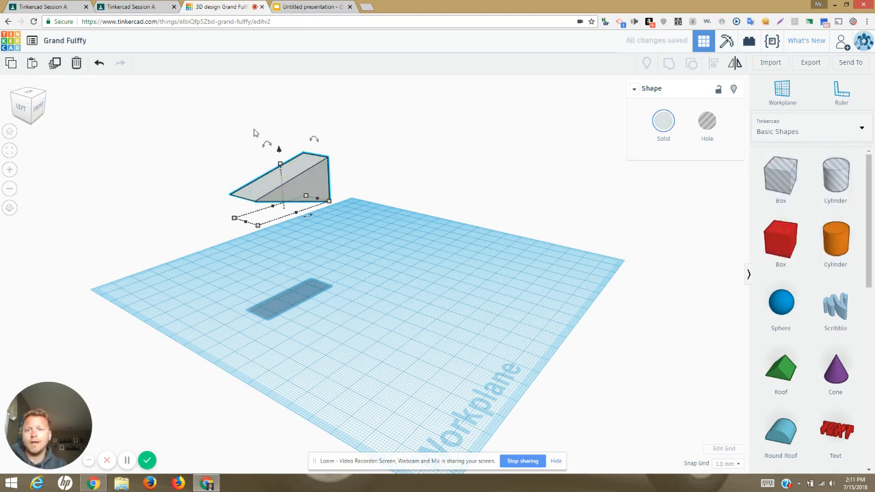
# Raise the grey wedge further above the workplane.
pyautogui.moveTo(26, 113); pyautogui.dragTo(55, 110)
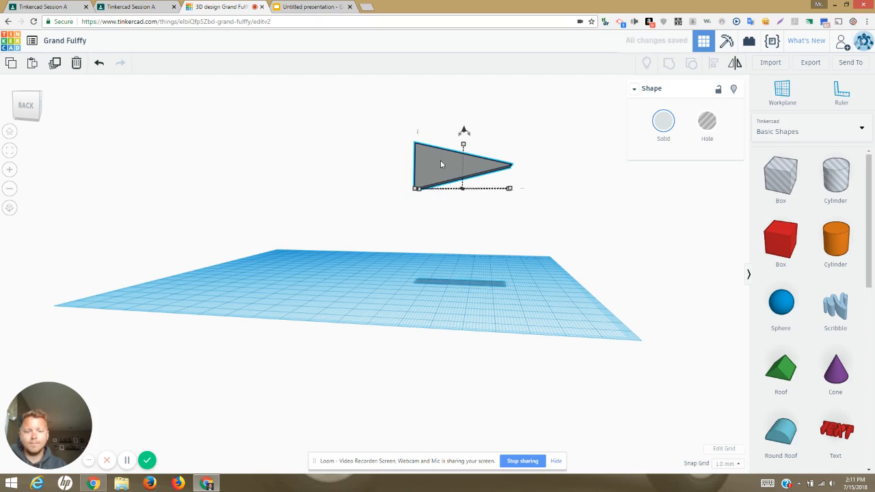
pyautogui.hotkey('ctrl', 'Up')
pyautogui.hotkey('ctrl', 'Up')
pyautogui.hotkey('ctrl', 'Up')
pyautogui.hotkey('ctrl', 'Up')
pyautogui.hotkey('ctrl', 'Up')
pyautogui.hotkey('ctrl', 'Up')
pyautogui.hotkey('ctrl', 'Up')
pyautogui.hotkey('ctrl', 'Up')
pyautogui.hotkey('ctrl', 'Up')
pyautogui.hotkey('ctrl', 'Up')
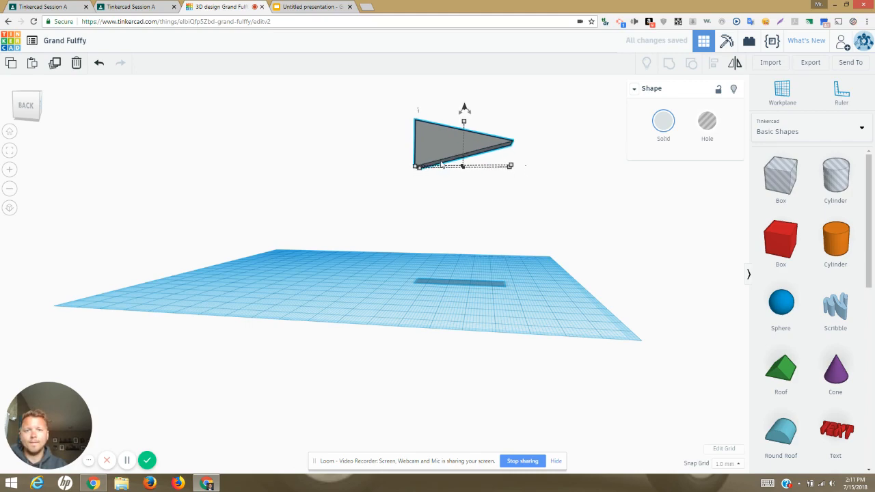
pyautogui.hotkey('ctrl', 'Up')
pyautogui.hotkey('ctrl', 'Up')
pyautogui.hotkey('ctrl', 'Up')
pyautogui.hotkey('ctrl', 'Up')
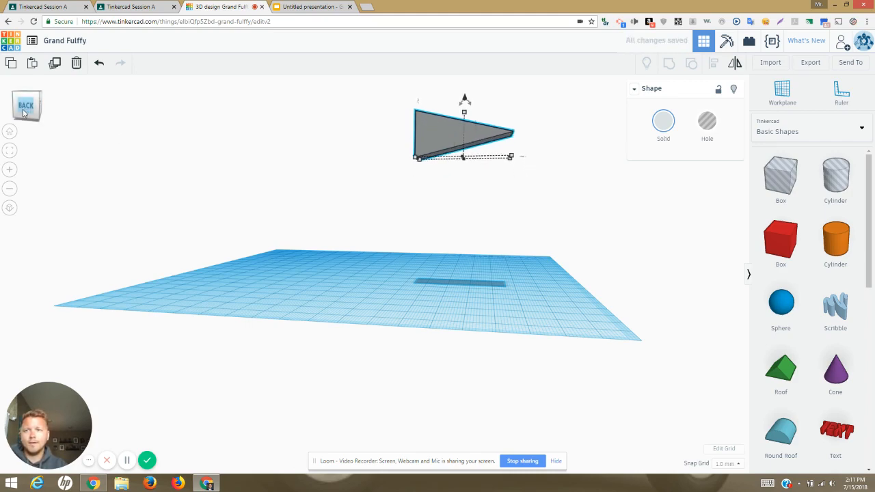
# Duplicate the grey wedge and move the copy about 68 mm so it lies just beyond the original's thick end.
pyautogui.click(25, 110)
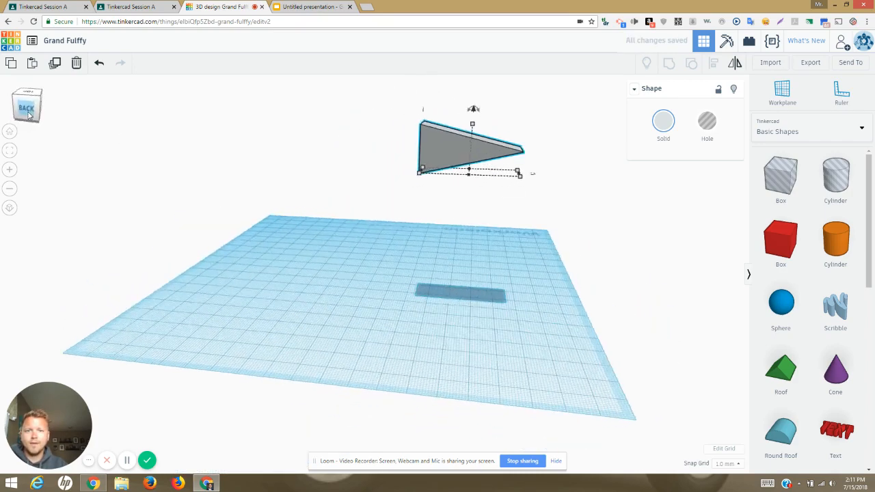
pyautogui.moveTo(28, 113); pyautogui.dragTo(31, 116)
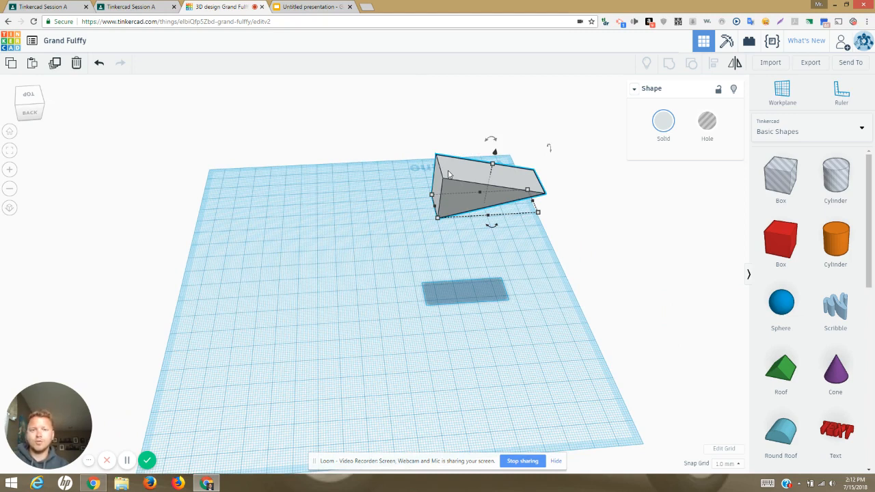
pyautogui.hotkey('ctrl', 'd')
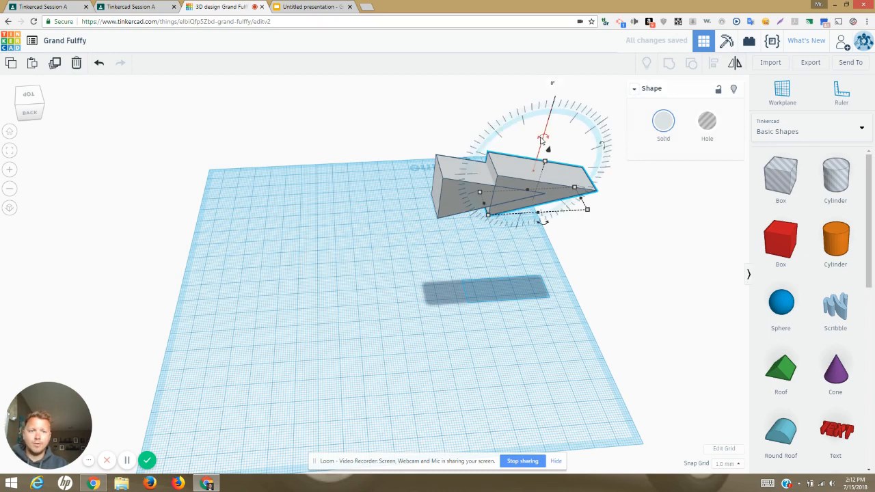
pyautogui.moveTo(541, 139)
pyautogui.mouseDown()
pyautogui.moveTo(505, 137)
pyautogui.moveTo(452, 177)
pyautogui.moveTo(443, 195)
pyautogui.moveTo(480, 233)
pyautogui.moveTo(546, 244)
pyautogui.moveTo(522, 244)
pyautogui.moveTo(564, 125)
pyautogui.moveTo(571, 139)
pyautogui.moveTo(543, 141)
pyautogui.mouseUp()
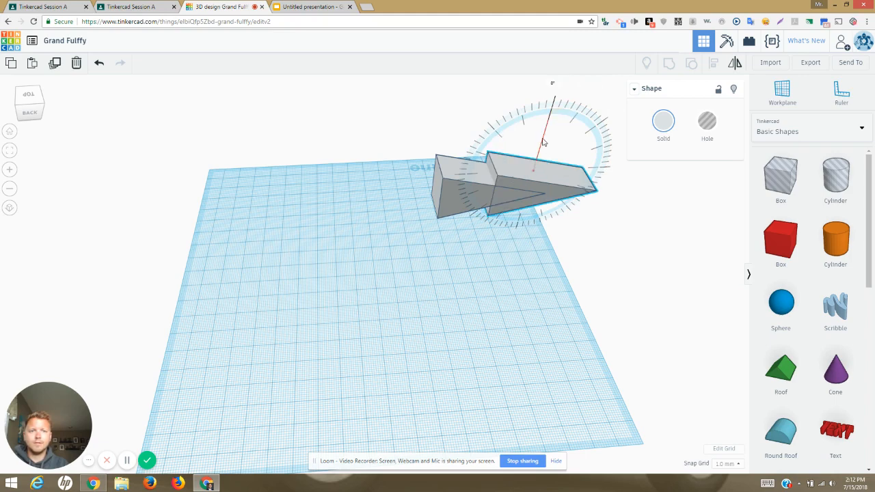
pyautogui.moveTo(578, 175); pyautogui.dragTo(417, 190)
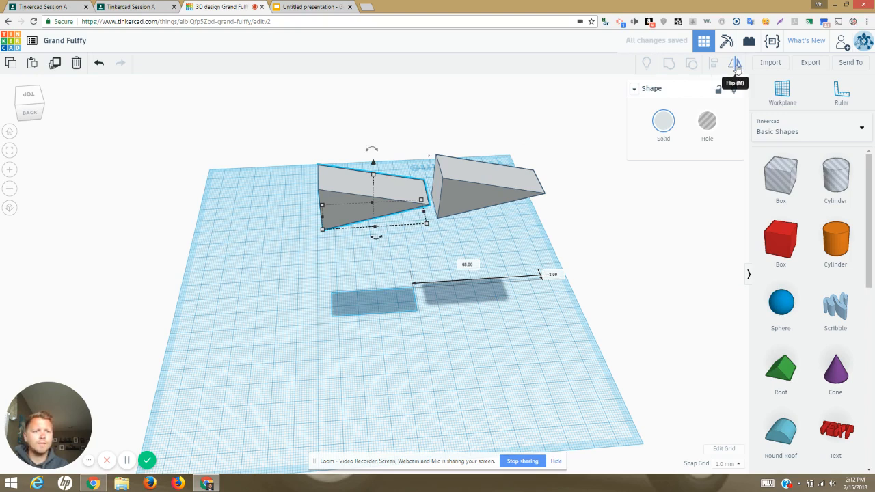
# Flip the copied wedge along its length so its thick end faces the original's thick end.
pyautogui.click(735, 66)
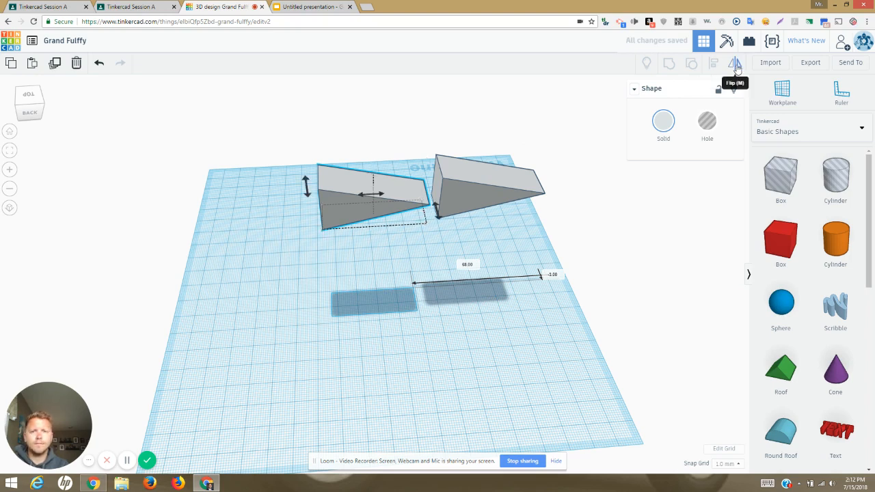
pyautogui.click(371, 196)
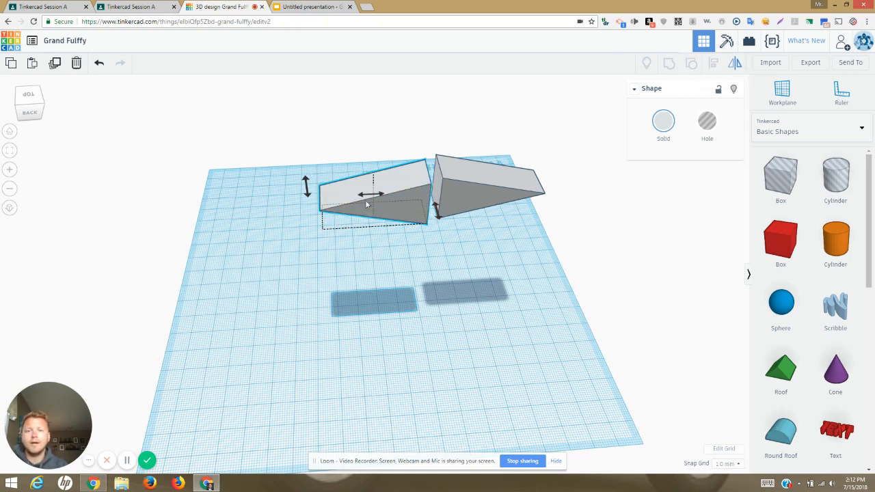
pyautogui.click(733, 63)
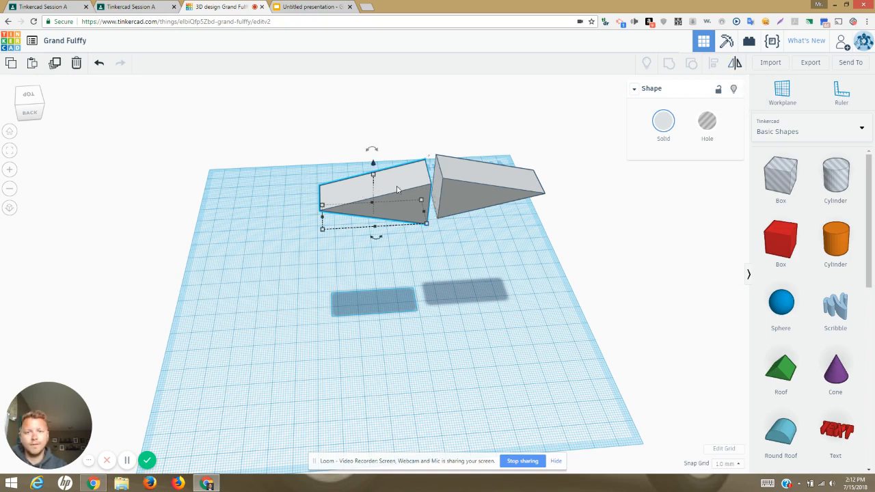
# Nudge the copied wedge along its length until its thick end meets the original's, and adjust its sideways position by small increments.
pyautogui.press('Right')
pyautogui.press('Right')
pyautogui.press('Right')
pyautogui.press('Right')
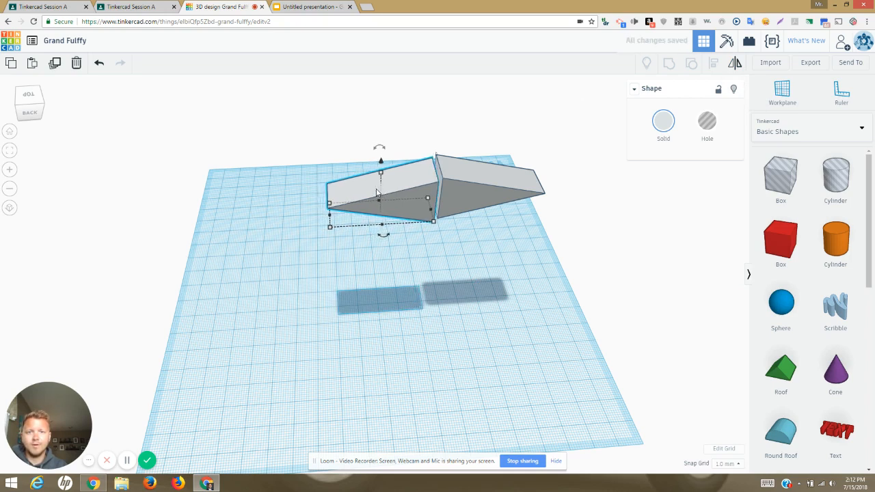
pyautogui.press('Right')
pyautogui.press('Right')
pyautogui.press('Right')
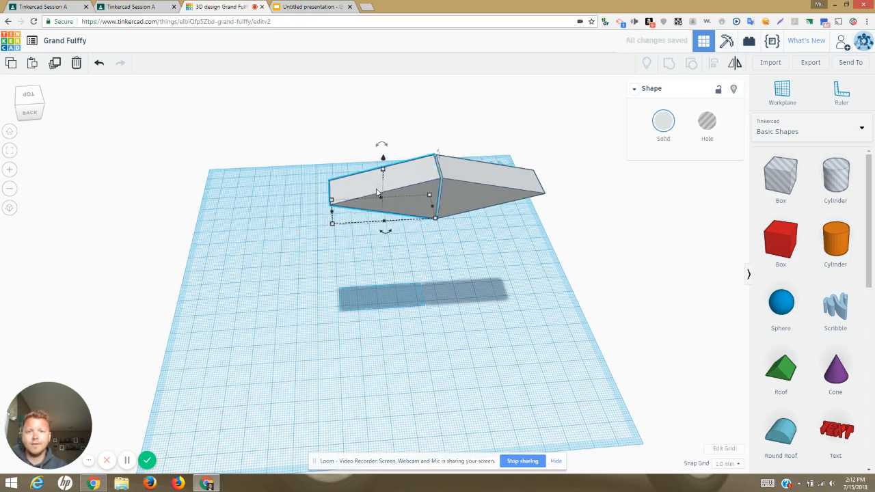
pyautogui.press('Down')
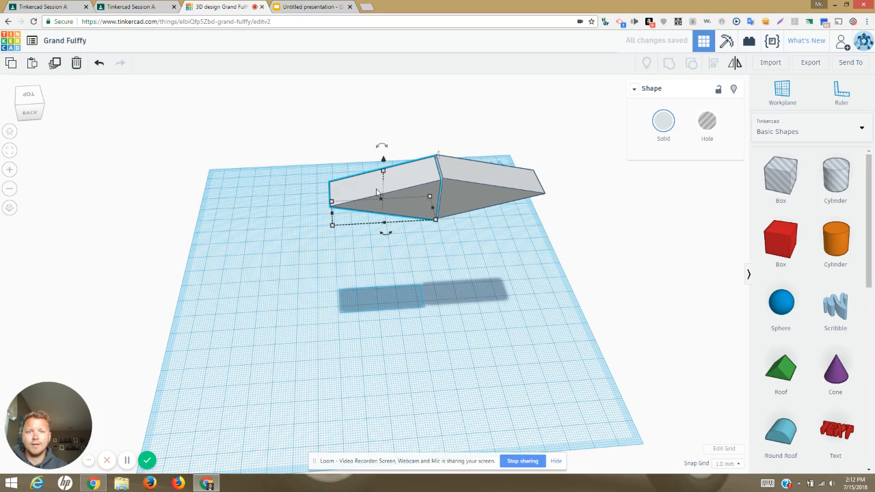
# Examine the joint between the two wedges from different angles and at several zoom levels.
pyautogui.click(37, 92)
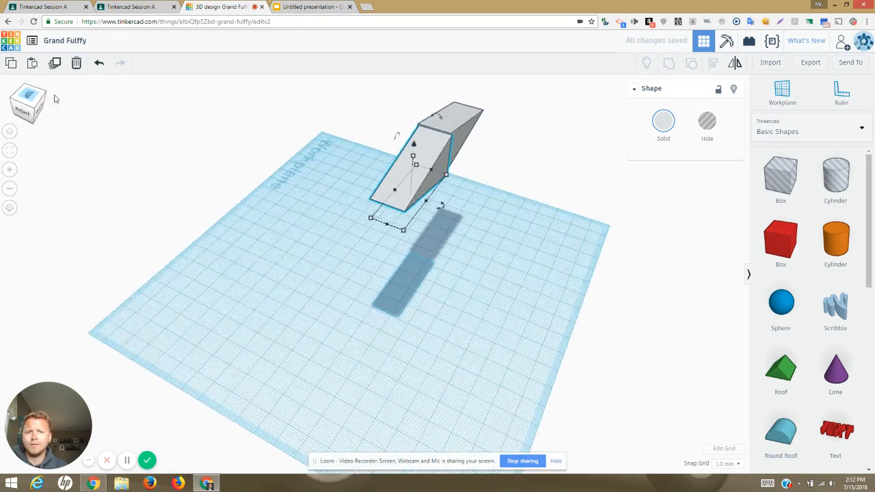
pyautogui.click(10, 169)
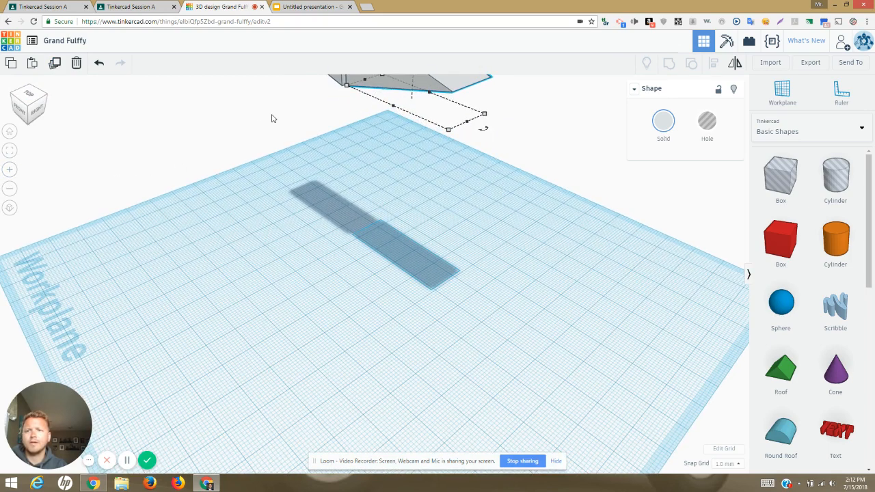
pyautogui.moveTo(271, 118); pyautogui.dragTo(259, 189)
pyautogui.click(11, 190)
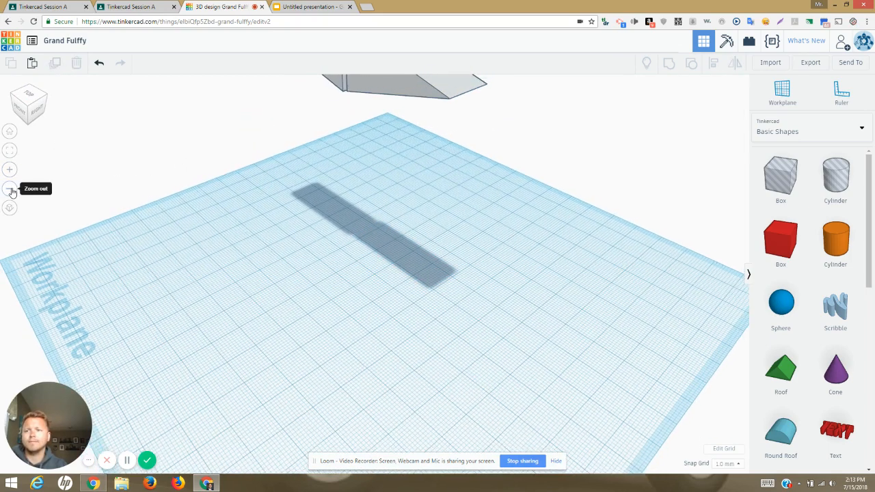
pyautogui.click(11, 189)
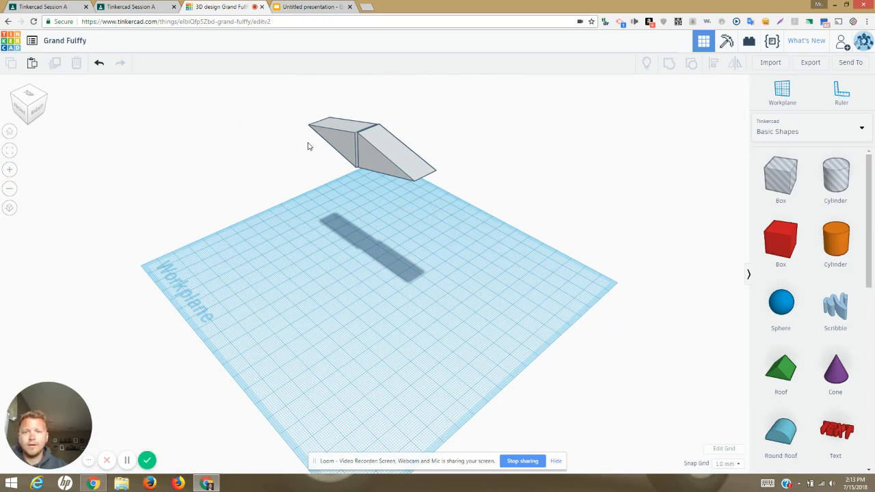
pyautogui.scroll(-5, 307, 147)
pyautogui.scroll(4, 307, 146)
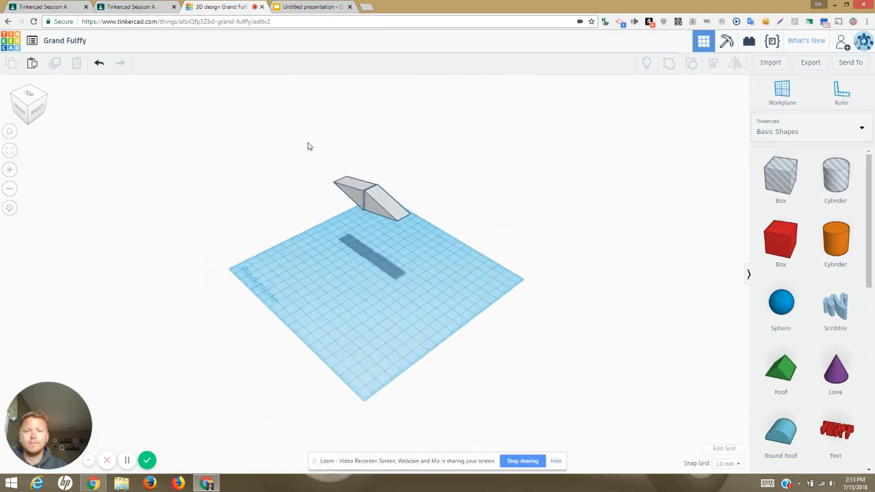
pyautogui.scroll(5, 308, 146)
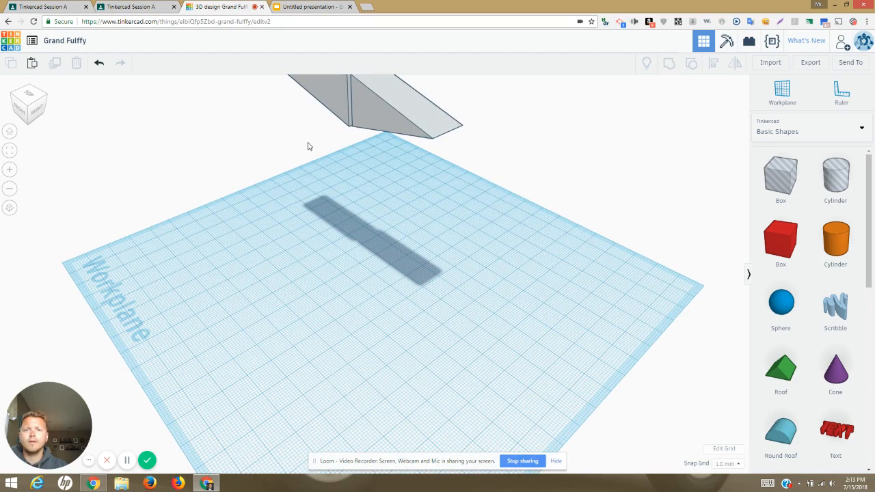
pyautogui.scroll(-4, 307, 146)
pyautogui.scroll(3, 308, 146)
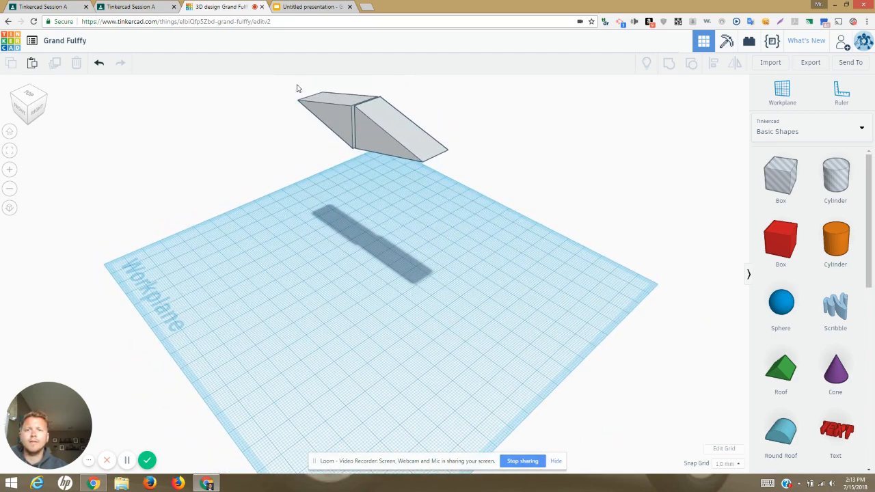
# Select both wedges and centre-align them across their width and along their length so they overlap as a bow-tie head.
pyautogui.moveTo(381, 142); pyautogui.dragTo(463, 186)
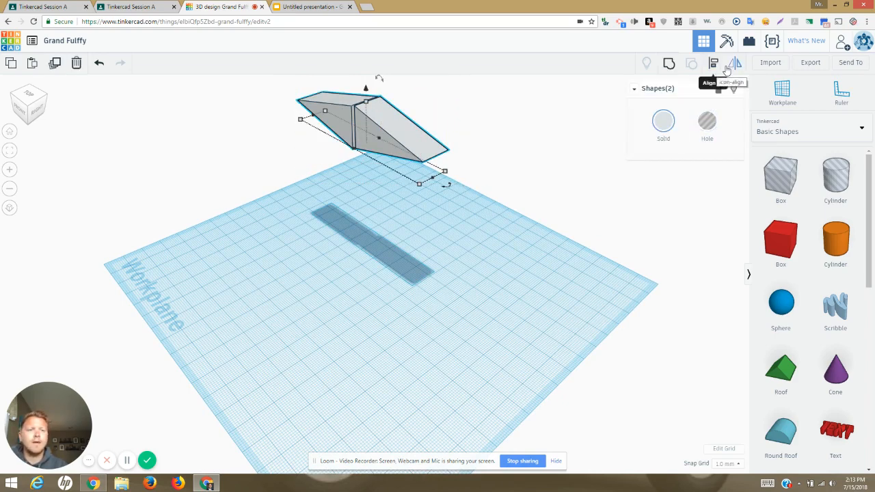
pyautogui.click(713, 66)
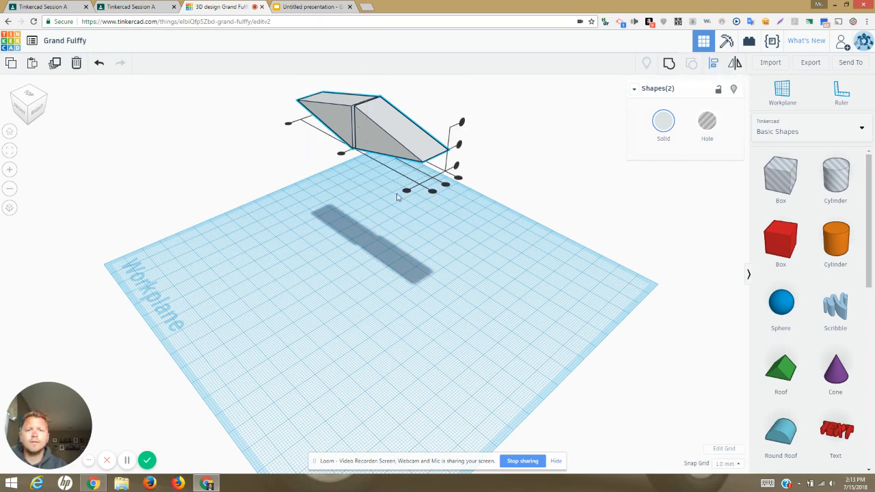
pyautogui.click(445, 185)
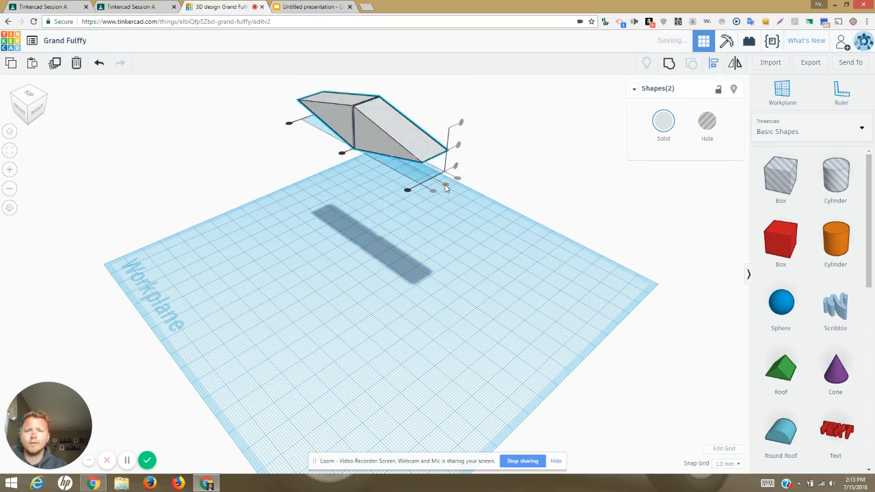
pyautogui.click(342, 156)
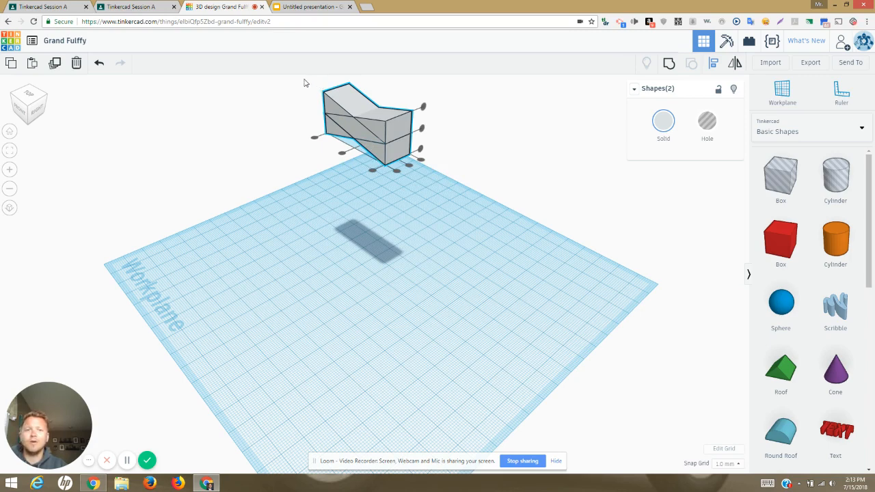
# Move both overlapping wedges together about 31.5 mm along their length and 15.5 mm towards the front of the workplane.
pyautogui.moveTo(304, 83); pyautogui.dragTo(496, 232)
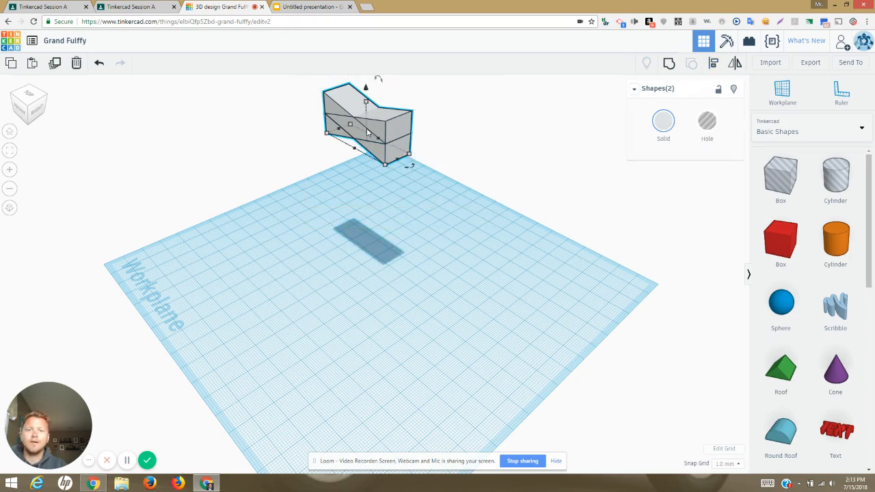
pyautogui.moveTo(367, 132); pyautogui.dragTo(388, 166)
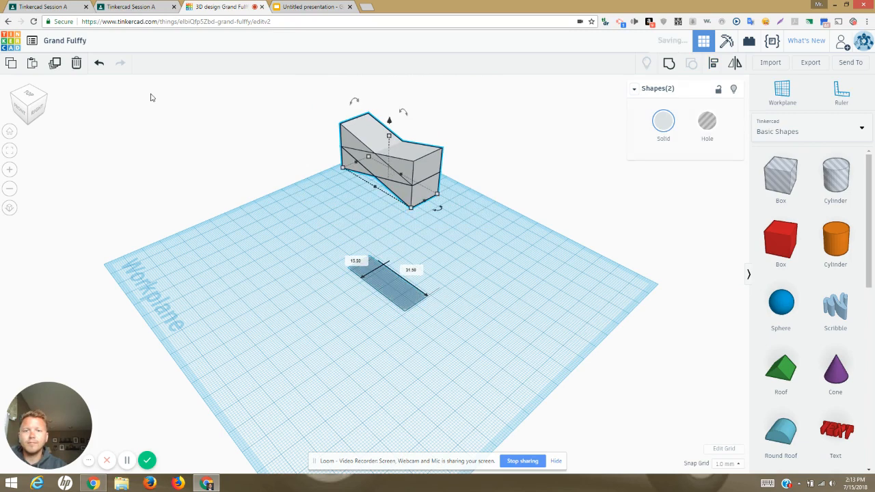
pyautogui.click(19, 109)
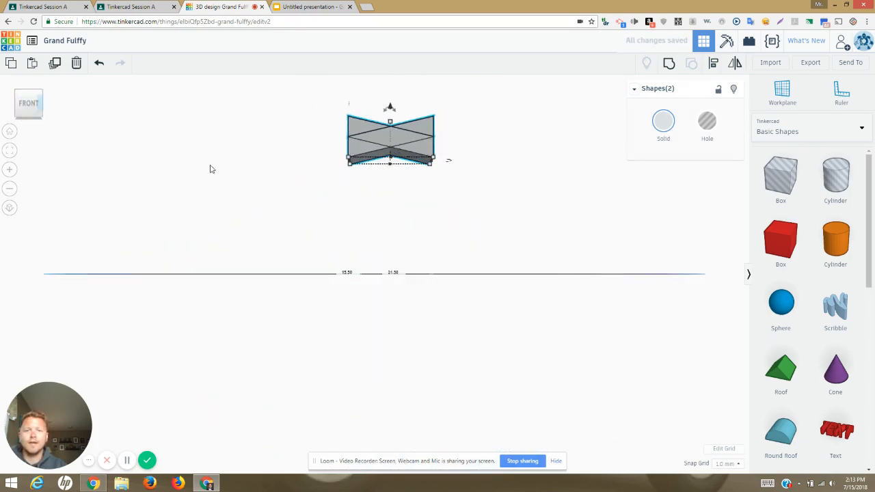
pyautogui.click(27, 101)
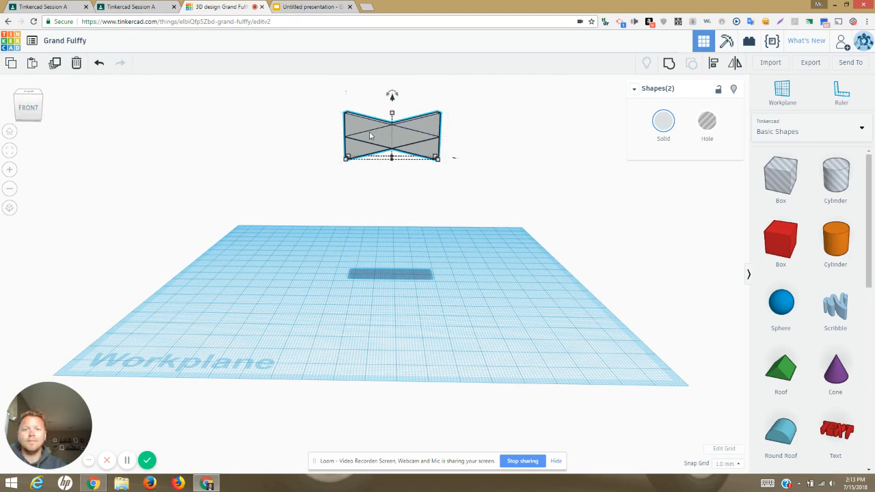
# Try a red solid colour on both wedges, adjusting it to the custom hex value ff0014.
pyautogui.click(666, 121)
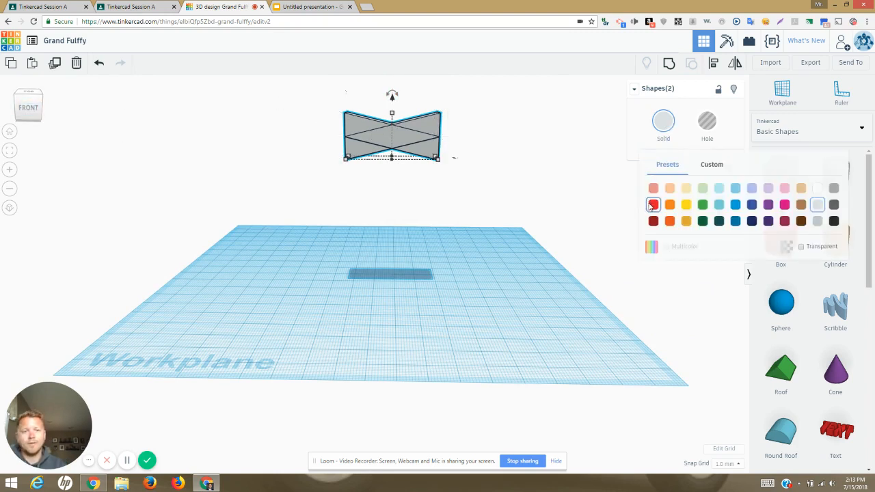
pyautogui.click(650, 204)
pyautogui.click(669, 119)
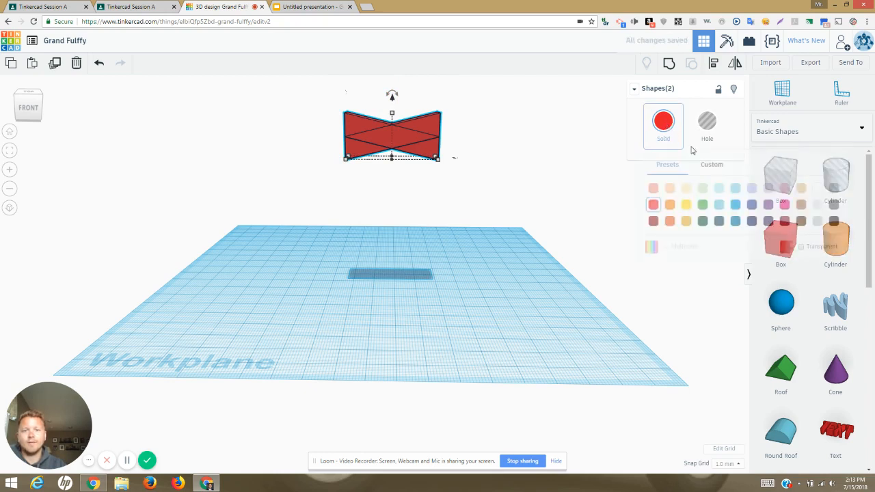
pyautogui.click(711, 167)
pyautogui.moveTo(740, 233); pyautogui.dragTo(774, 195)
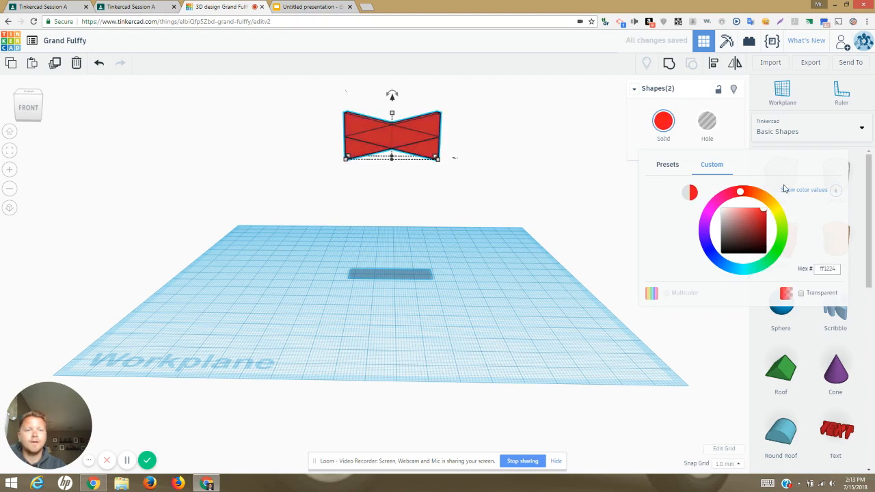
pyautogui.click(786, 190)
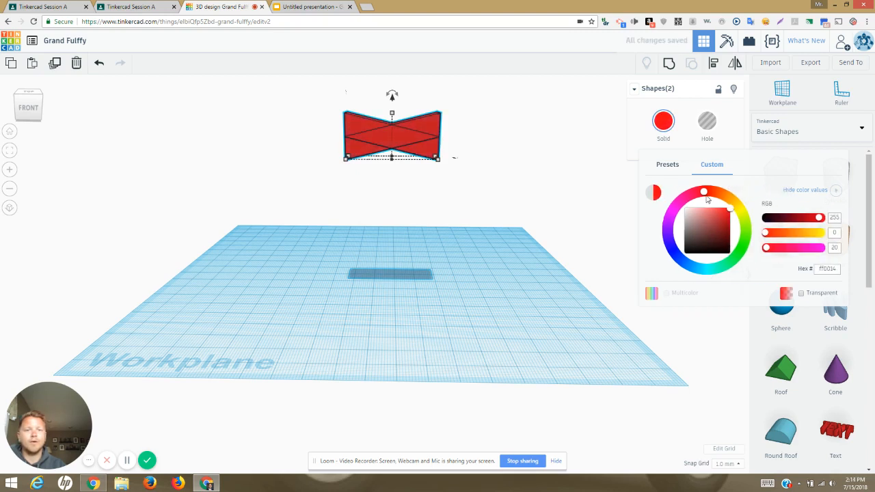
# Return both wedges to the light grey preset colour and deselect them.
pyautogui.click(663, 121)
pyautogui.click(663, 121)
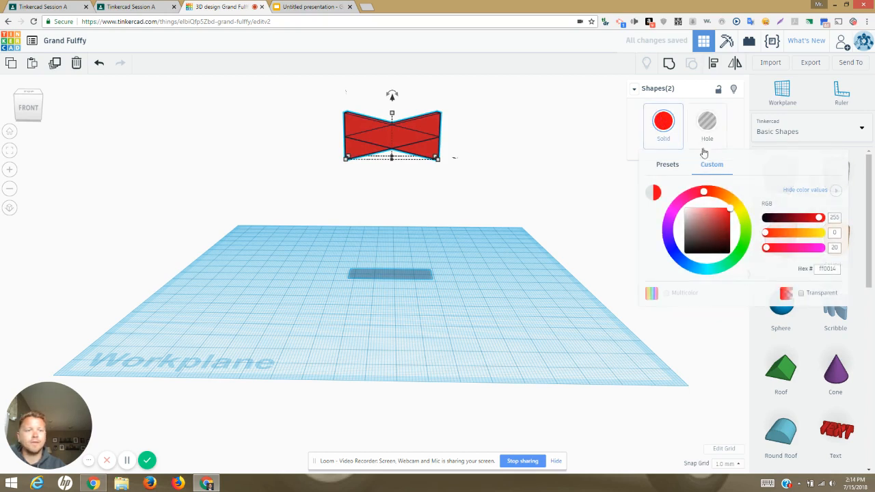
pyautogui.click(653, 191)
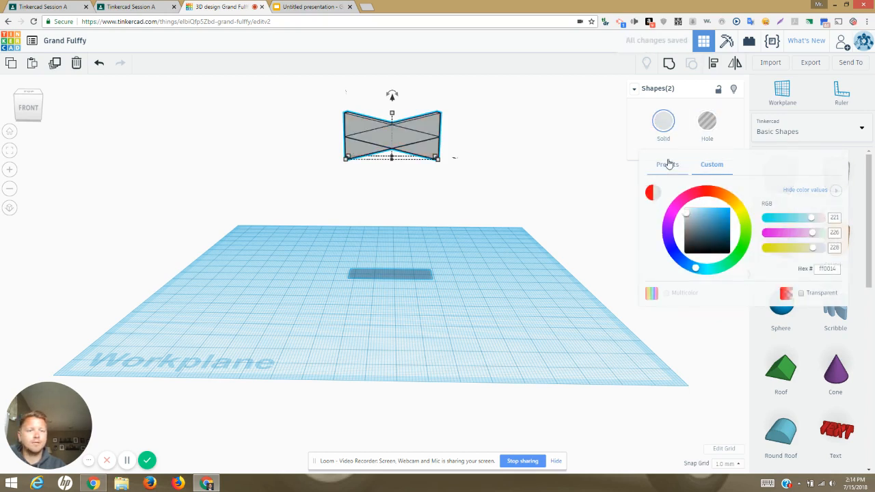
pyautogui.click(668, 164)
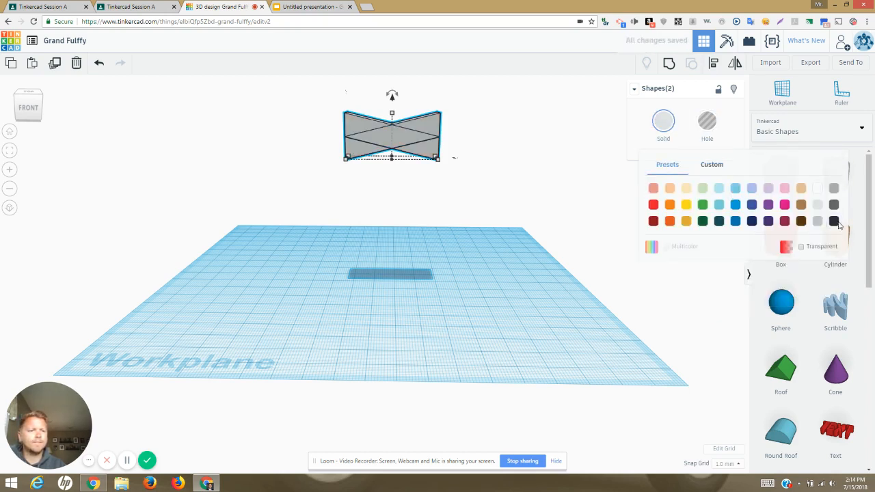
pyautogui.click(817, 205)
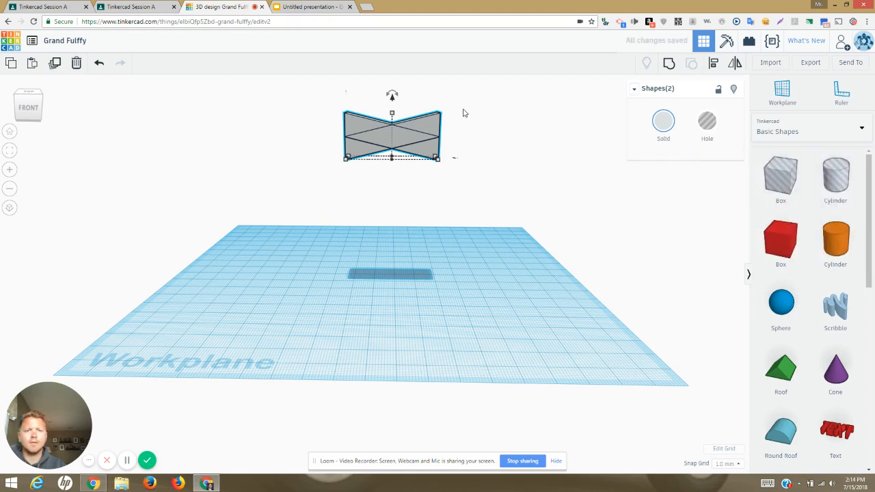
pyautogui.click(526, 153)
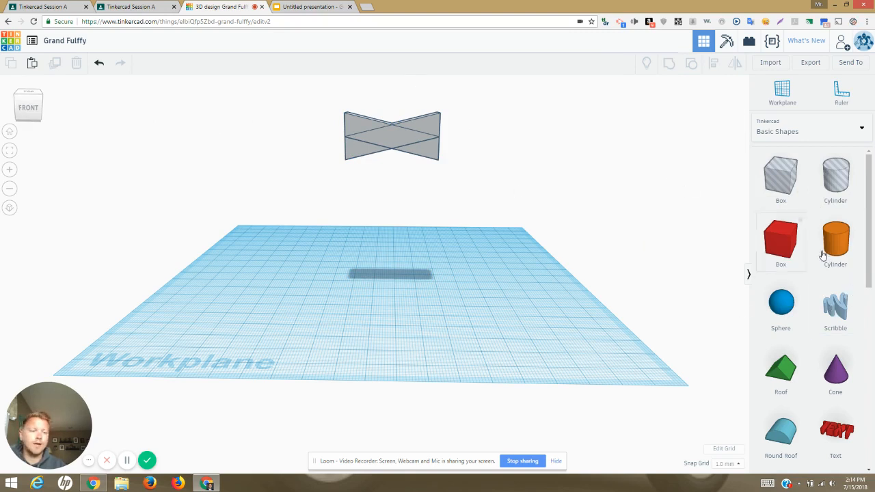
# Place a solid cylinder on the workplane beneath the axe head and set its width and depth to 5 mm.
pyautogui.moveTo(869, 210)
pyautogui.mouseDown()
pyautogui.moveTo(874, 337)
pyautogui.moveTo(871, 207)
pyautogui.moveTo(380, 226)
pyautogui.moveTo(386, 268)
pyautogui.mouseUp()
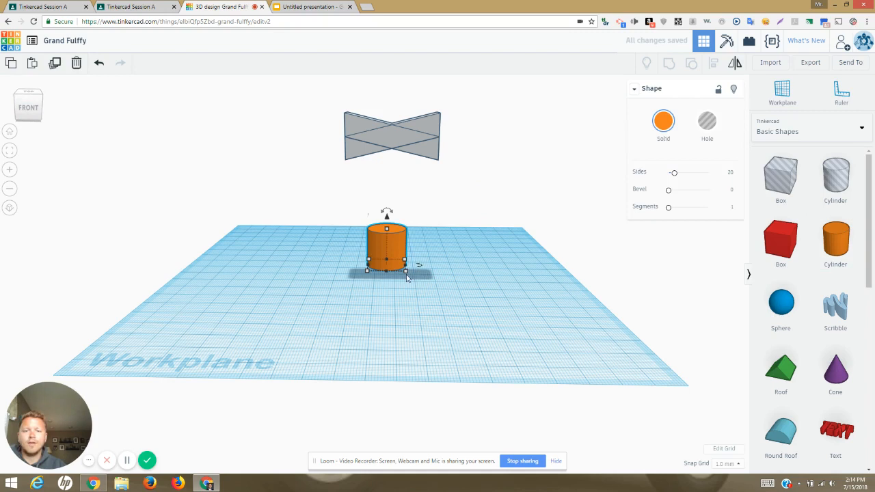
pyautogui.moveTo(406, 272); pyautogui.dragTo(376, 269)
pyautogui.click(365, 276)
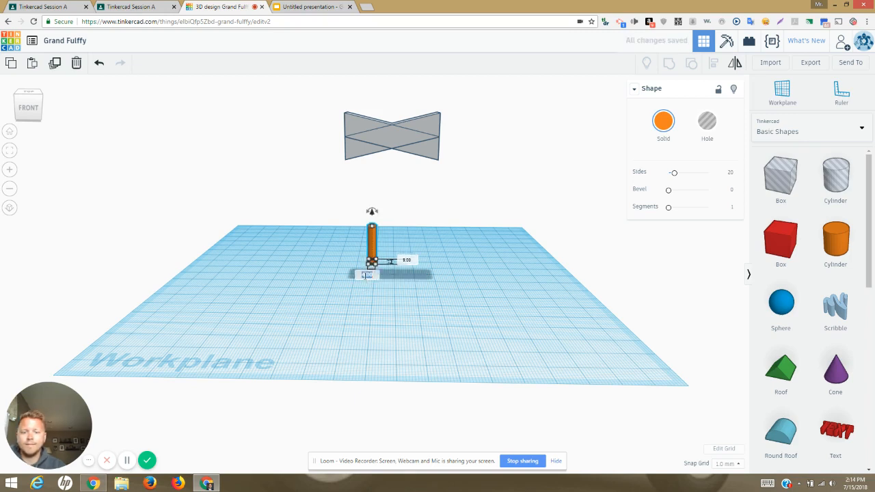
pyautogui.write('5')
pyautogui.press('Return')
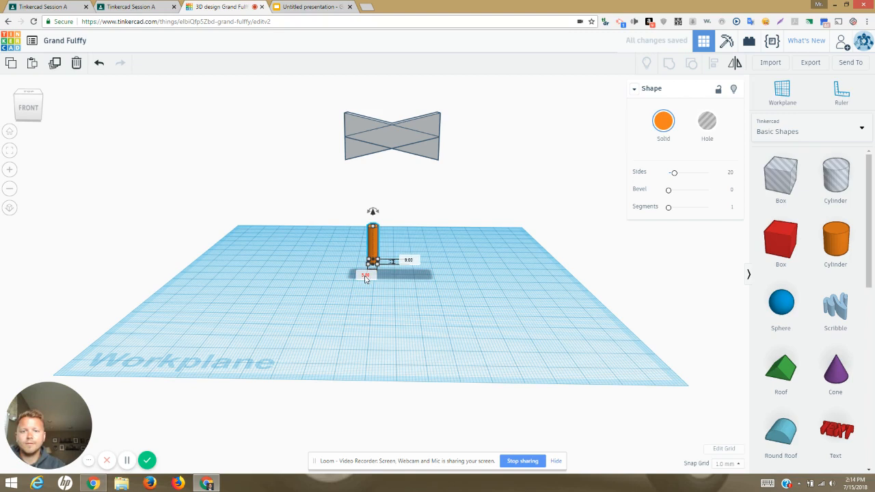
pyautogui.click(405, 260)
pyautogui.write('5')
pyautogui.press('Return')
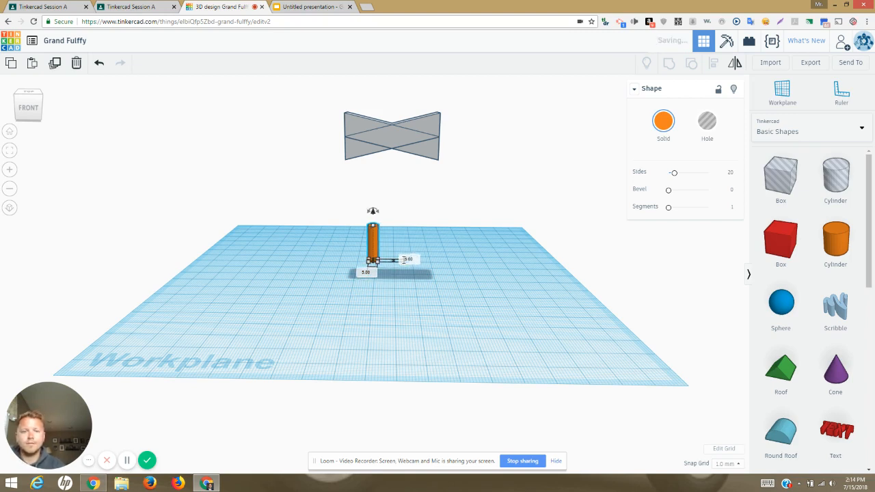
pyautogui.click(407, 224)
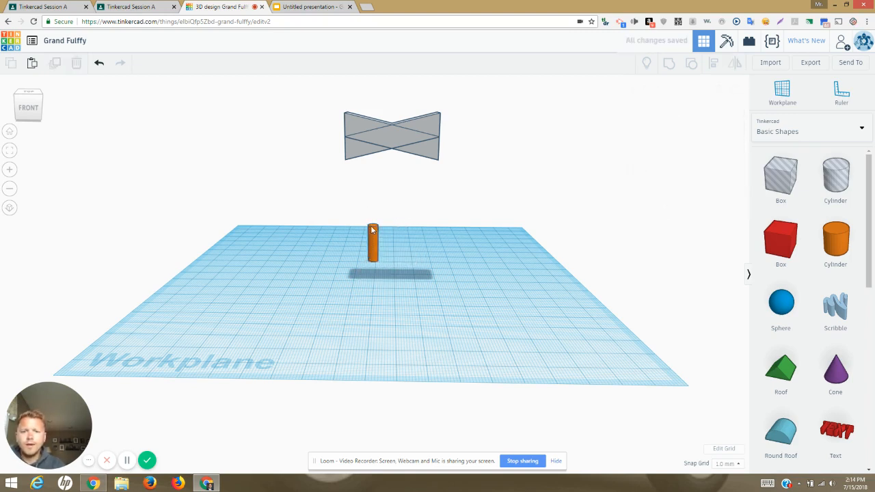
# Stretch the cylinder up to the axe head's underside and shift it about 8 mm sideways and 25 mm forward beneath the head's centre.
pyautogui.click(373, 231)
pyautogui.moveTo(372, 224); pyautogui.dragTo(388, 177)
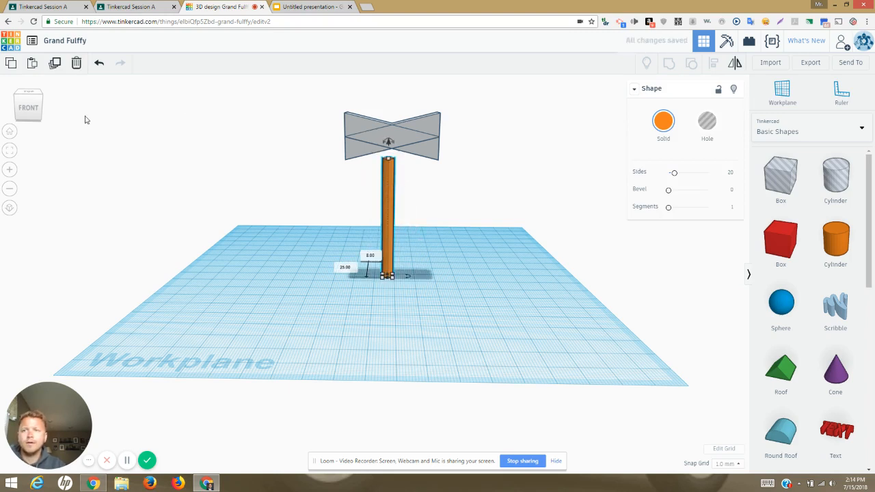
pyautogui.click(39, 110)
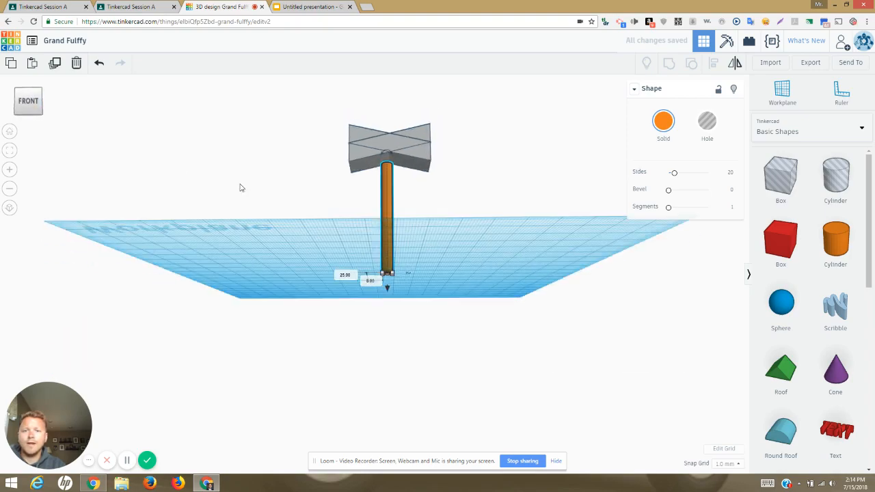
pyautogui.moveTo(22, 107); pyautogui.dragTo(77, 108)
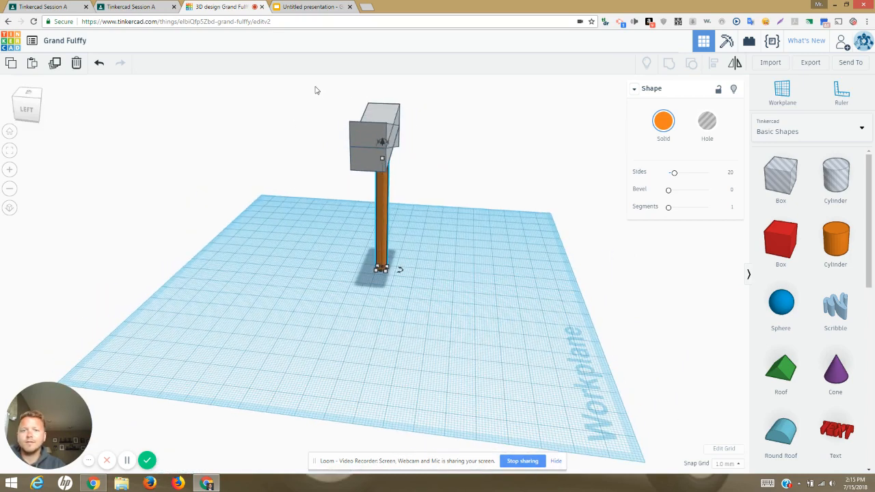
# Align the cylinder handle with both wedges so it sits centred across the axe head's thickness.
pyautogui.moveTo(315, 90); pyautogui.dragTo(487, 316)
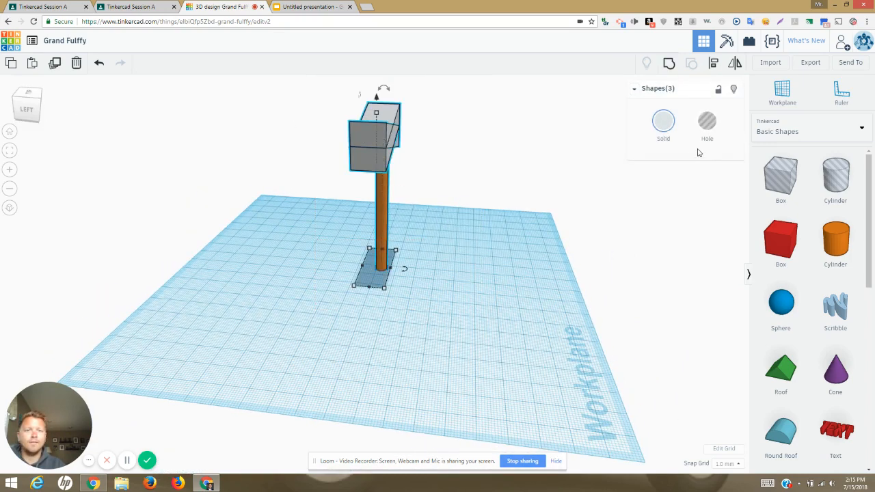
pyautogui.click(712, 64)
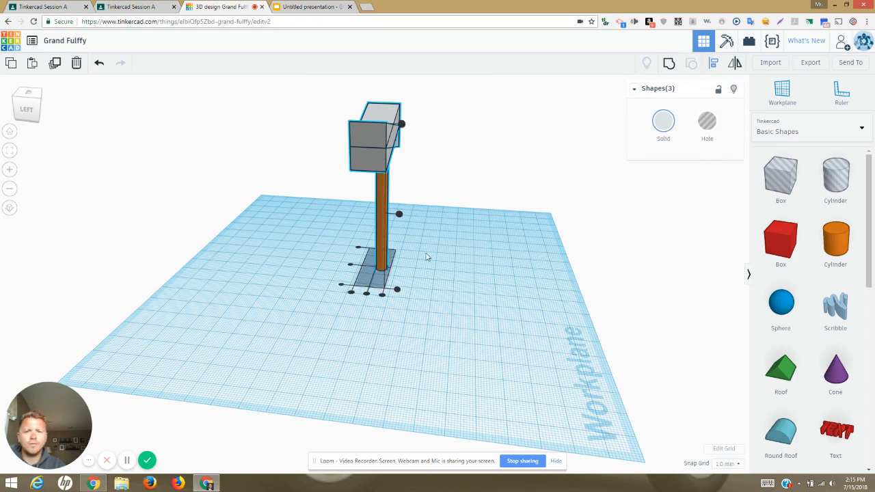
pyautogui.click(366, 294)
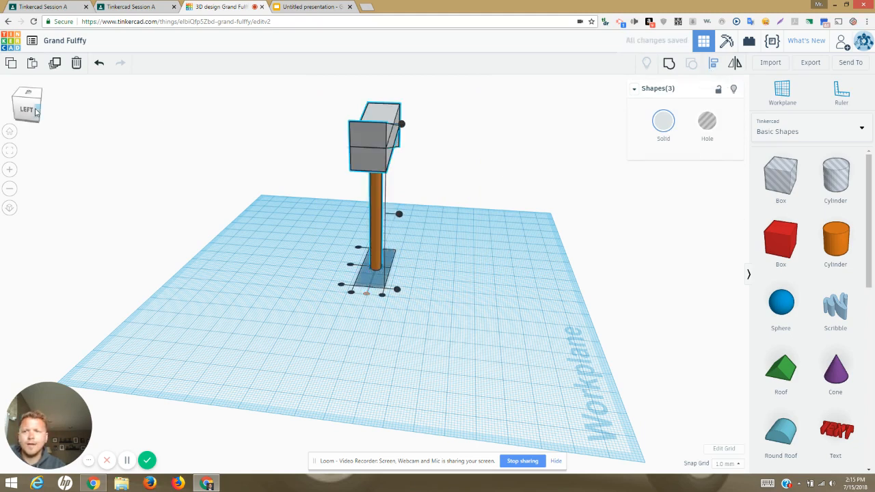
pyautogui.moveTo(36, 111)
pyautogui.mouseDown()
pyautogui.moveTo(31, 96)
pyautogui.moveTo(29, 110)
pyautogui.mouseUp()
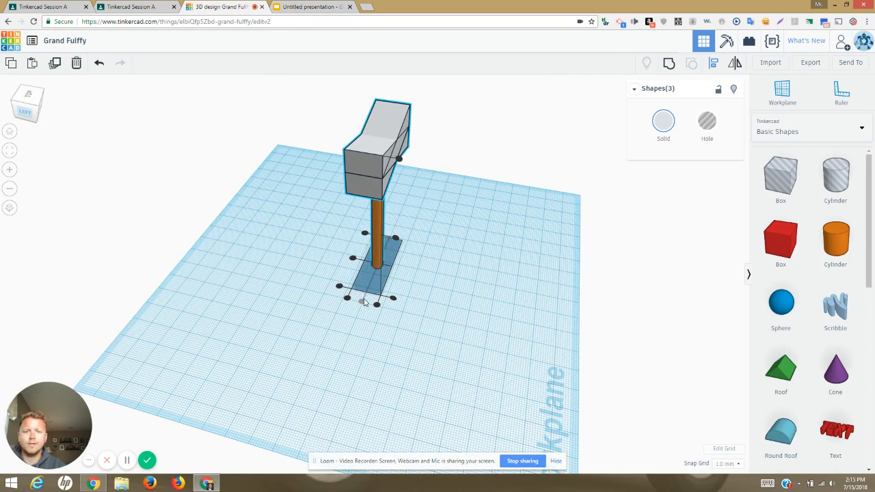
pyautogui.click(166, 135)
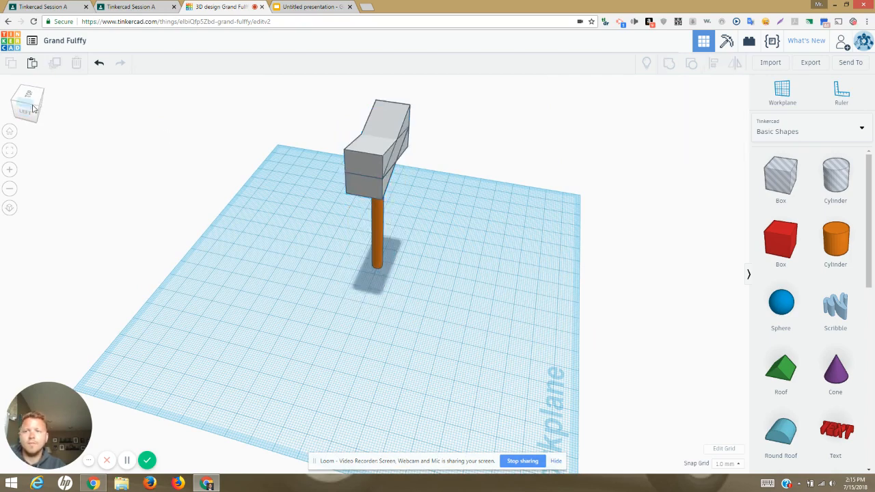
# Stretch the handle's top upward until it meets the notch in the middle of the axe head's underside.
pyautogui.click(33, 108)
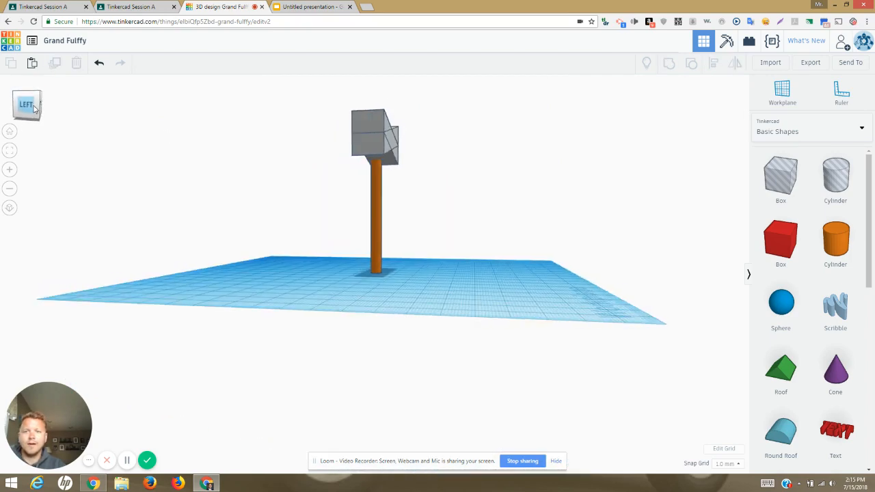
pyautogui.moveTo(35, 108); pyautogui.dragTo(60, 106)
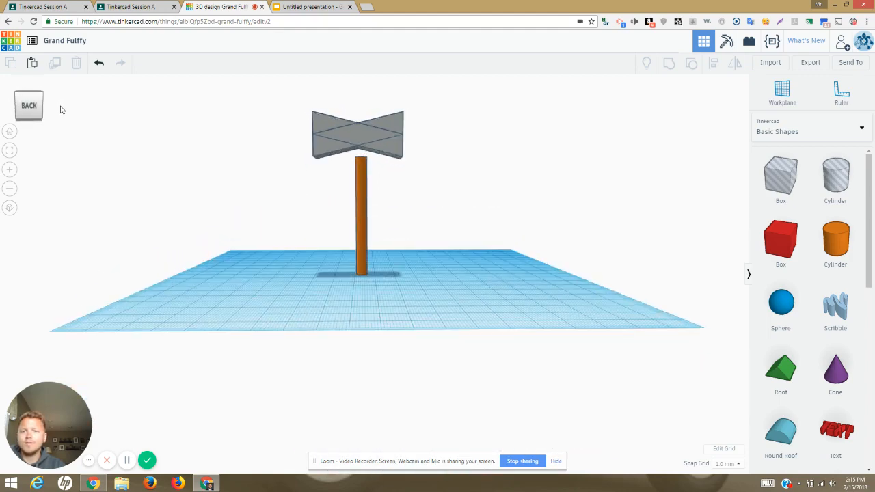
pyautogui.click(361, 161)
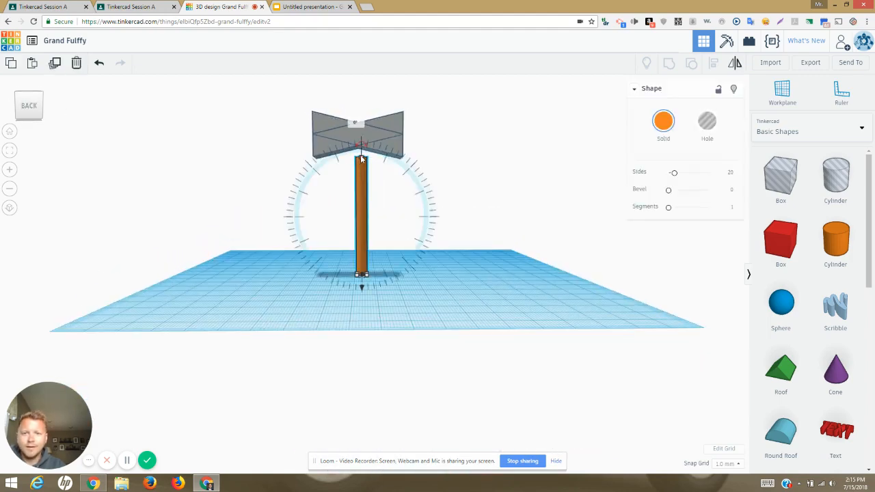
pyautogui.moveTo(361, 160); pyautogui.dragTo(362, 144)
pyautogui.click(179, 164)
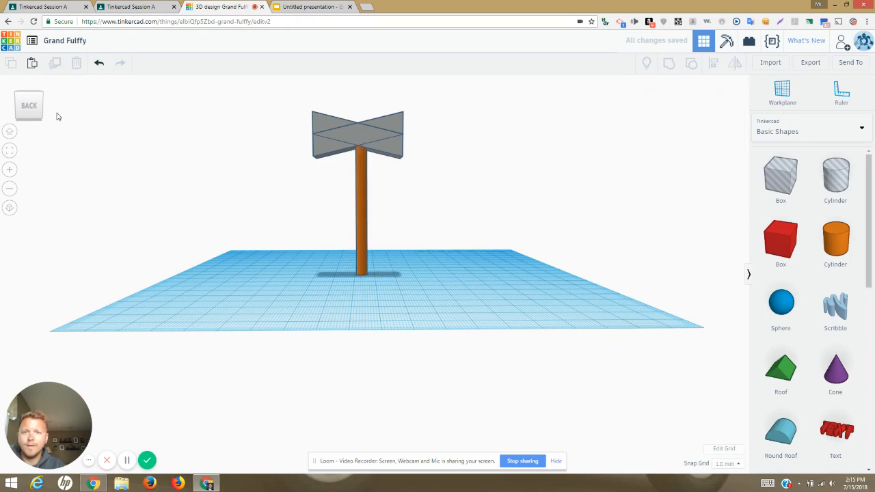
# Align the handle with both wedges so it is centred along the axe head's length.
pyautogui.moveTo(260, 90); pyautogui.dragTo(510, 310)
pyautogui.click(712, 64)
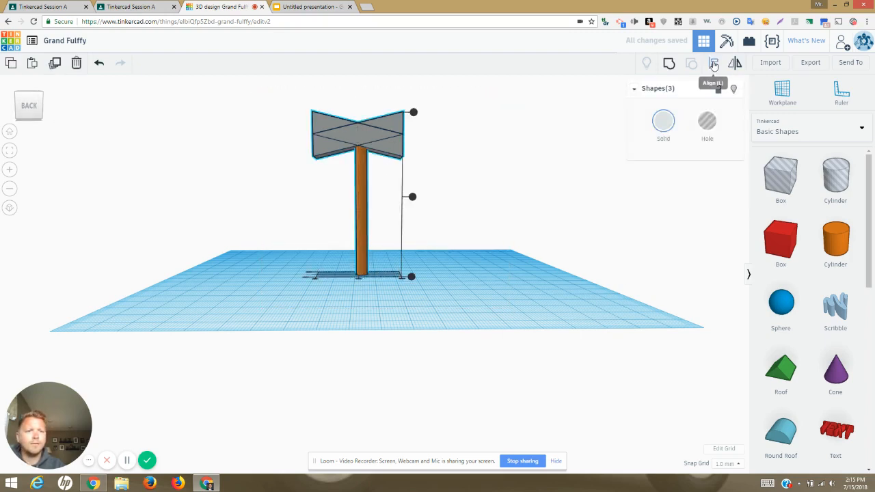
pyautogui.click(360, 281)
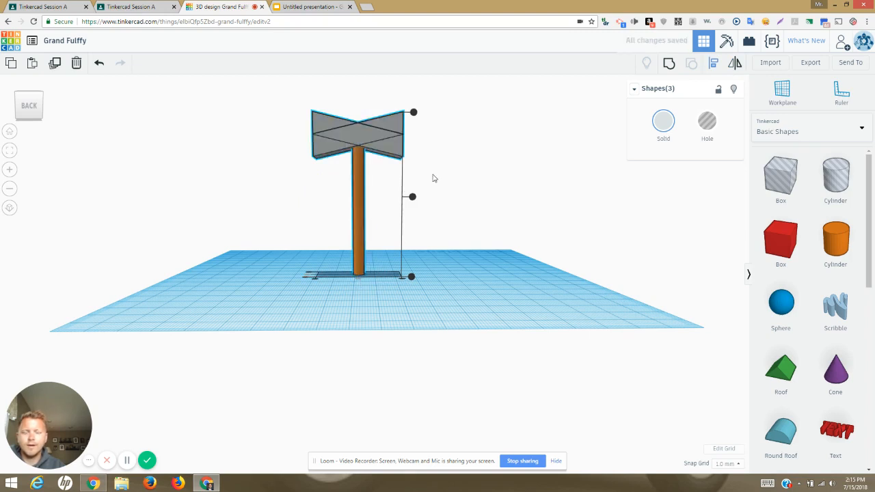
pyautogui.click(459, 164)
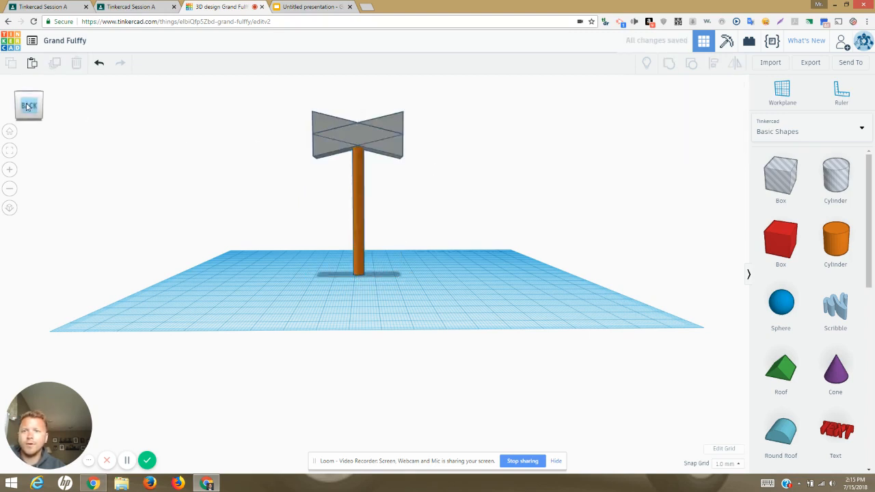
# Place a solid half sphere at the handle's base and set its width to 5 mm.
pyautogui.moveTo(29, 107)
pyautogui.mouseDown()
pyautogui.moveTo(1, 111)
pyautogui.moveTo(2, 100)
pyautogui.moveTo(37, 106)
pyautogui.moveTo(18, 115)
pyautogui.moveTo(33, 110)
pyautogui.mouseUp()
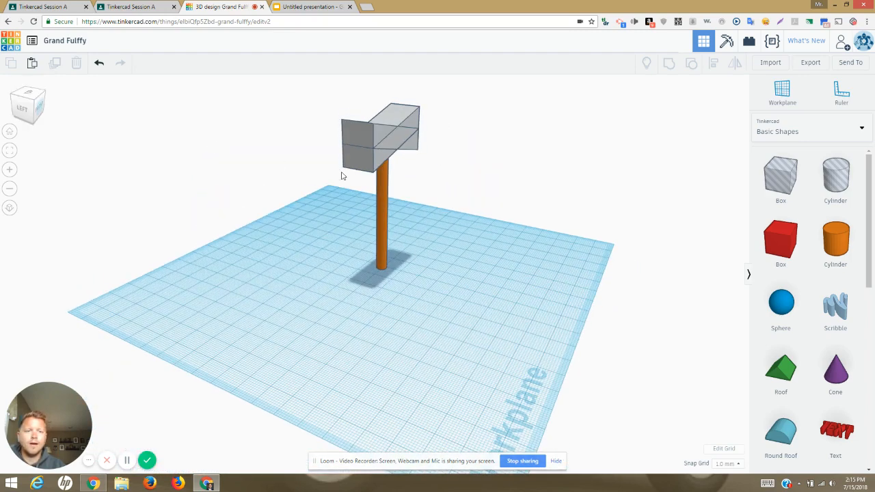
pyautogui.moveTo(871, 232); pyautogui.dragTo(871, 304)
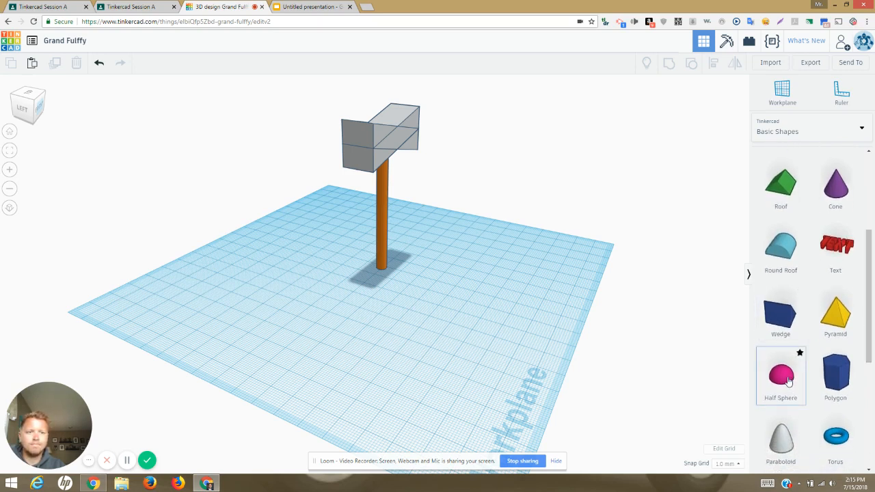
pyautogui.moveTo(788, 382); pyautogui.dragTo(389, 303)
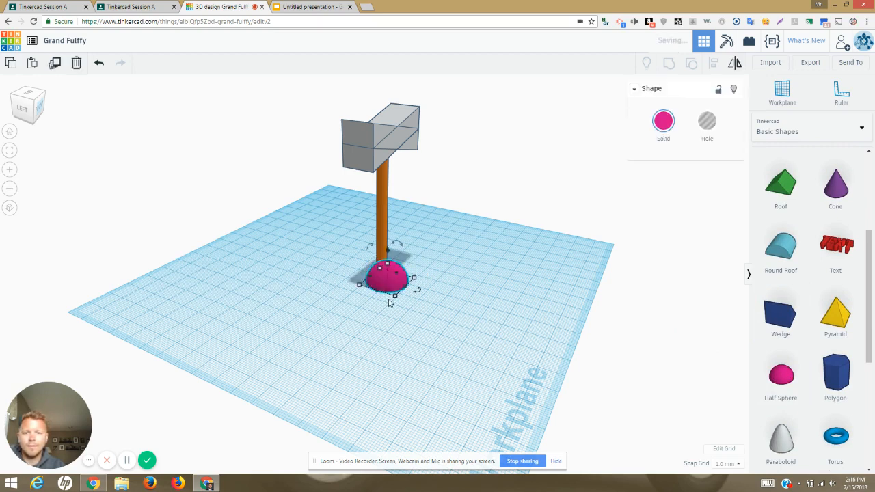
pyautogui.click(394, 298)
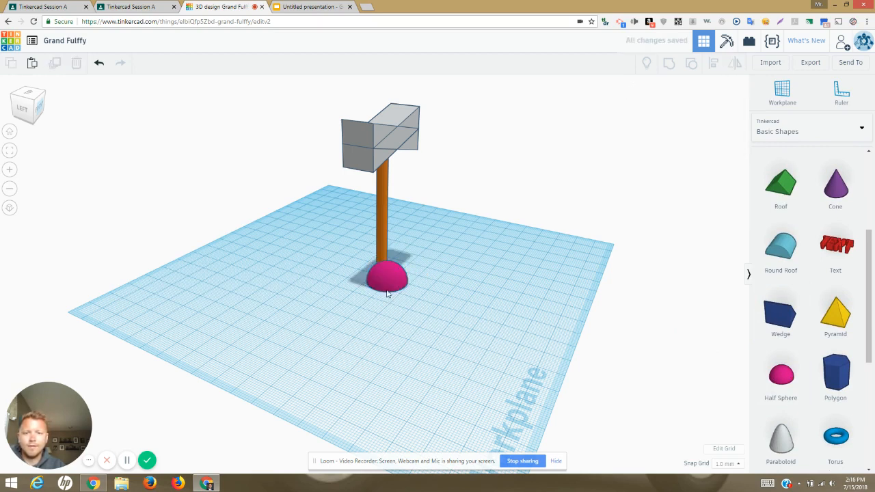
pyautogui.click(385, 290)
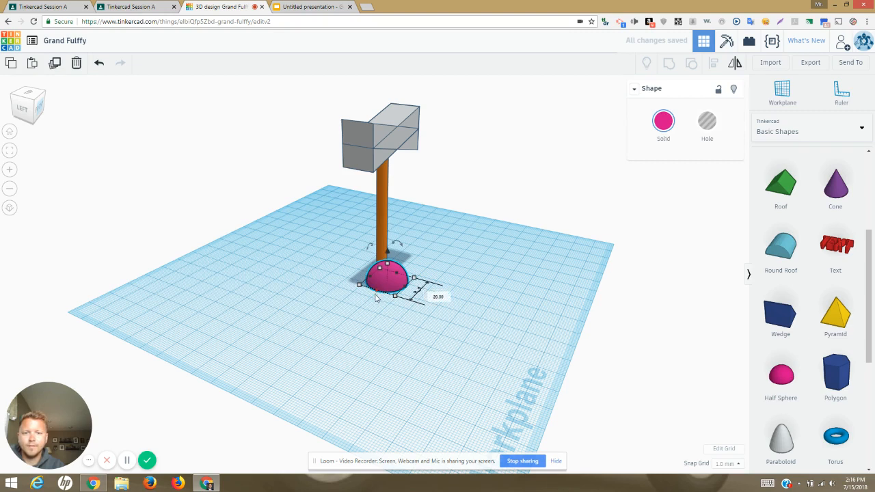
pyautogui.click(438, 296)
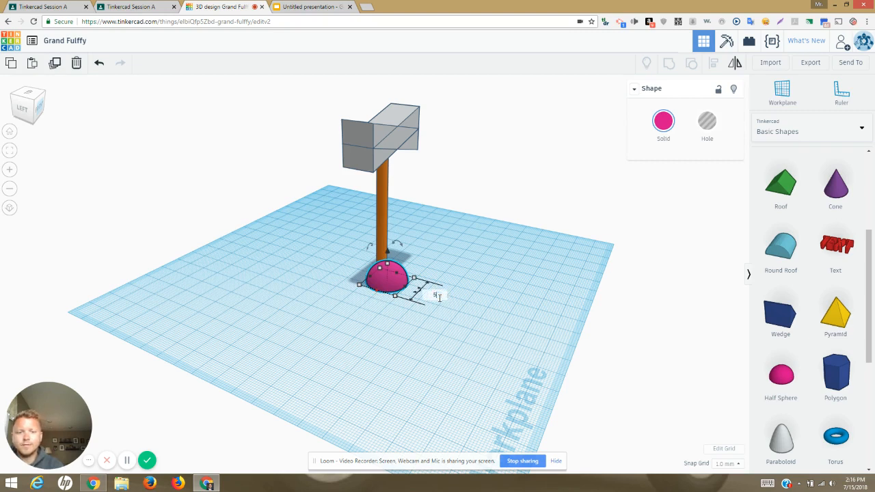
pyautogui.write('5')
pyautogui.press('Return')
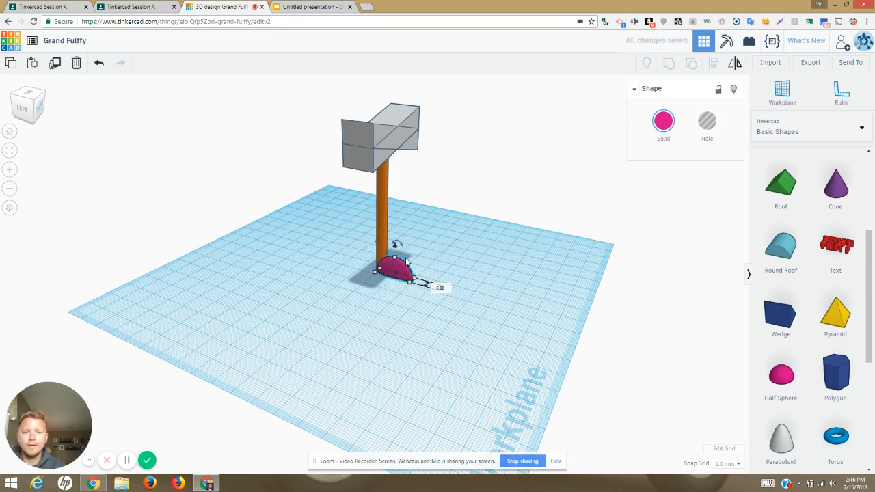
pyautogui.click(342, 246)
# Set the half sphere's depth to 5 mm.
pyautogui.click(30, 103)
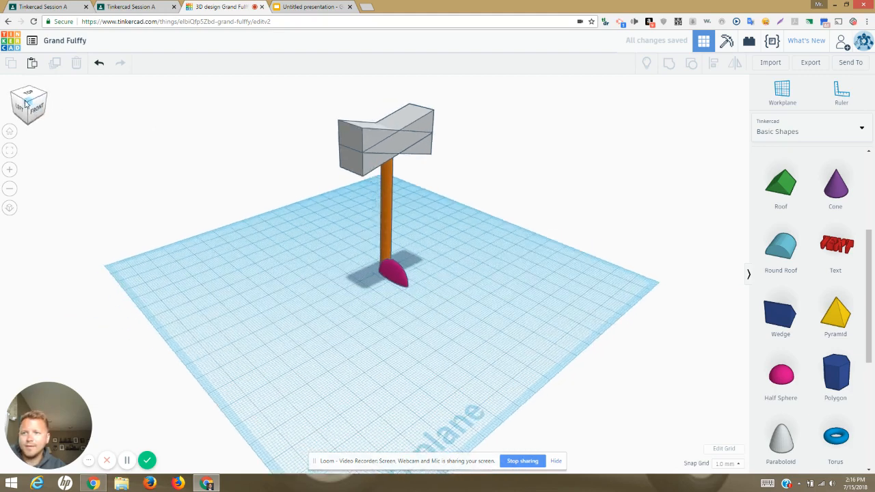
pyautogui.click(16, 104)
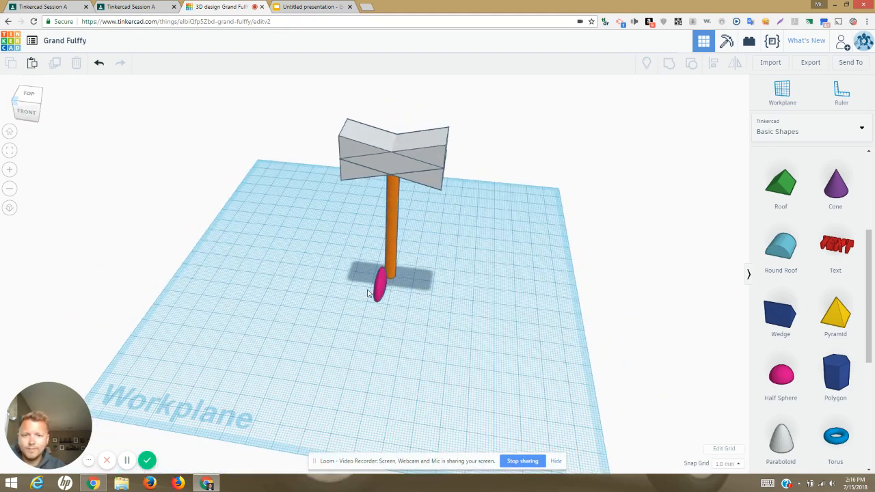
pyautogui.click(378, 292)
pyautogui.moveTo(383, 294)
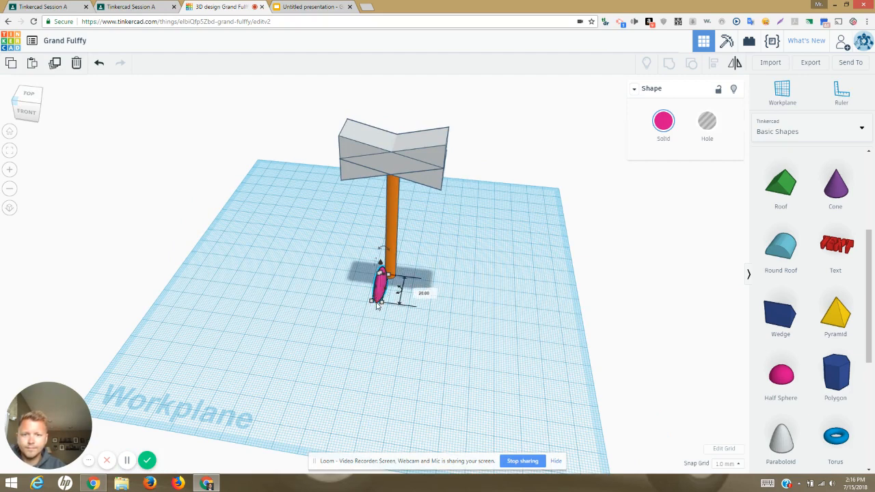
pyautogui.click(422, 293)
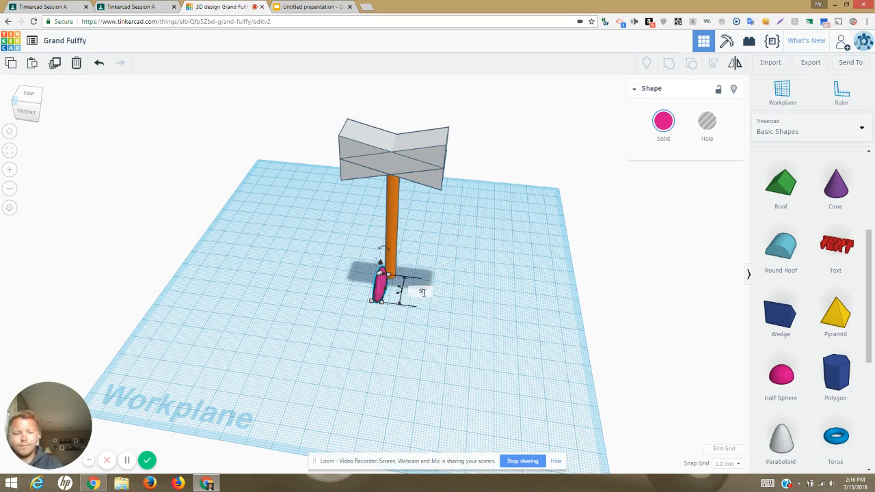
pyautogui.write('5')
pyautogui.press('Return')
# Move the half sphere clear in front of the handle and mirror it vertically so its flat face points up.
pyautogui.moveTo(384, 275); pyautogui.dragTo(375, 304)
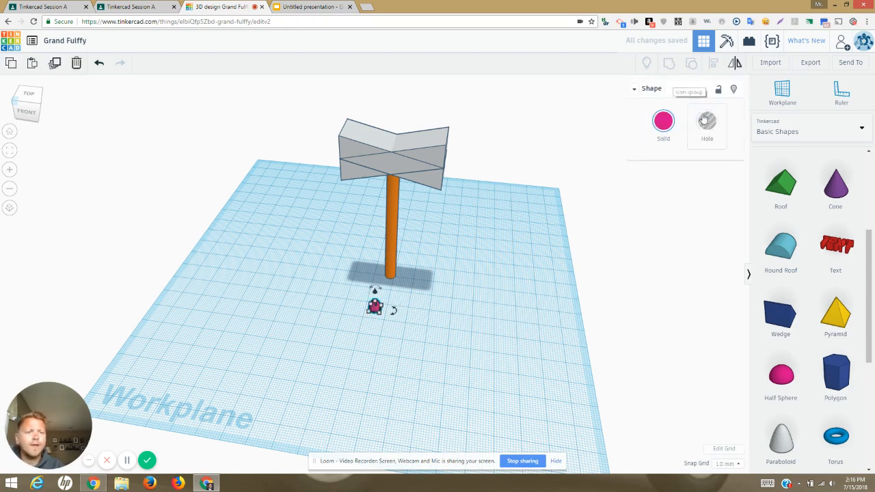
pyautogui.click(734, 64)
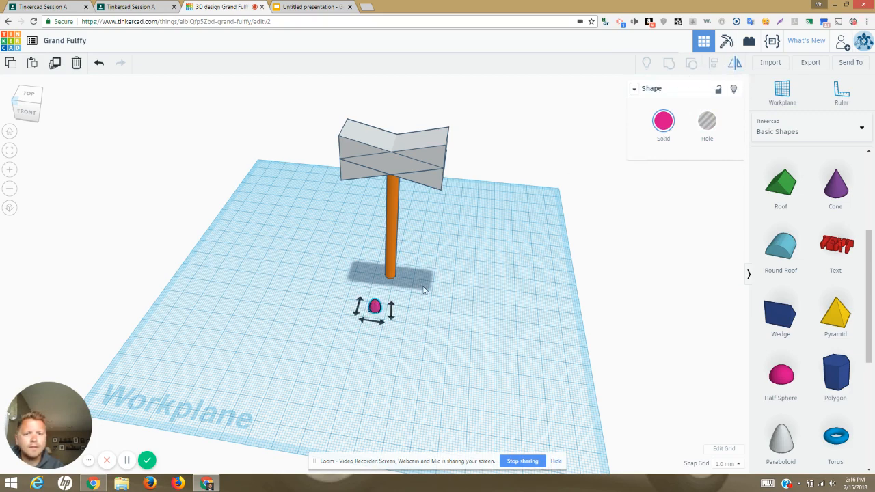
pyautogui.click(380, 322)
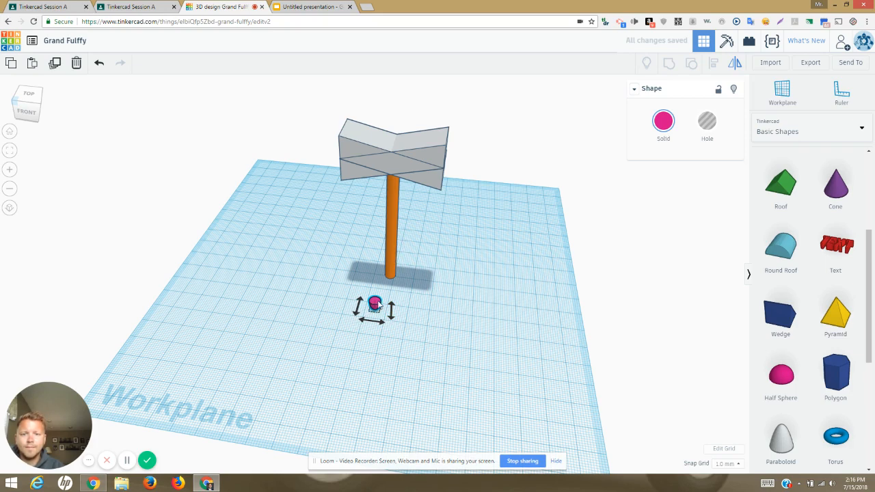
# Try resizing the handle's base from one corner, and set its width and depth back to 5 mm.
pyautogui.click(392, 268)
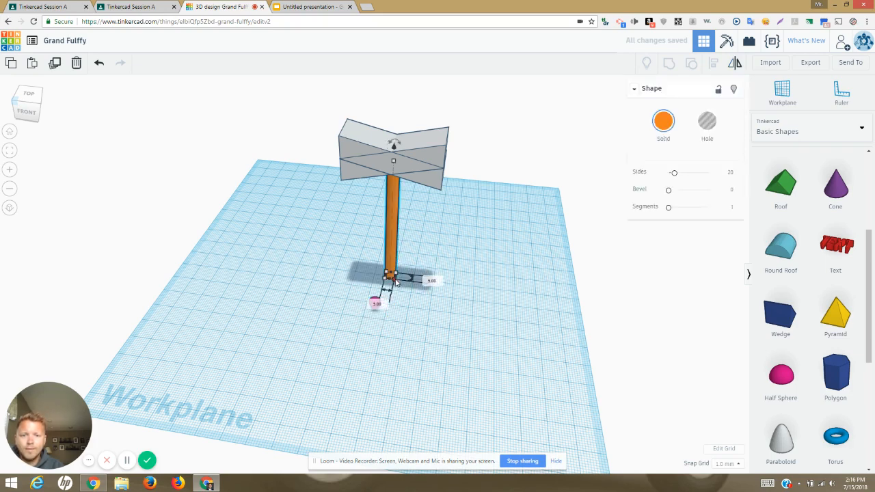
pyautogui.moveTo(396, 280); pyautogui.dragTo(394, 278)
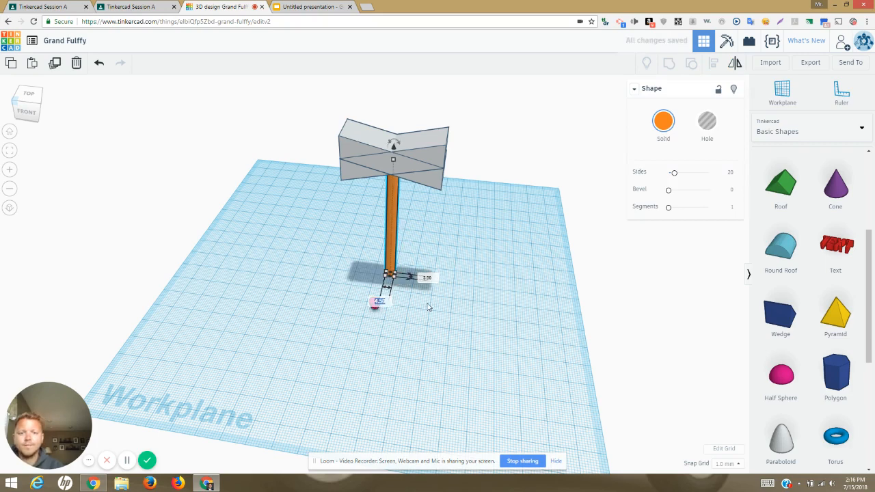
pyautogui.write('3')
pyautogui.press('Return')
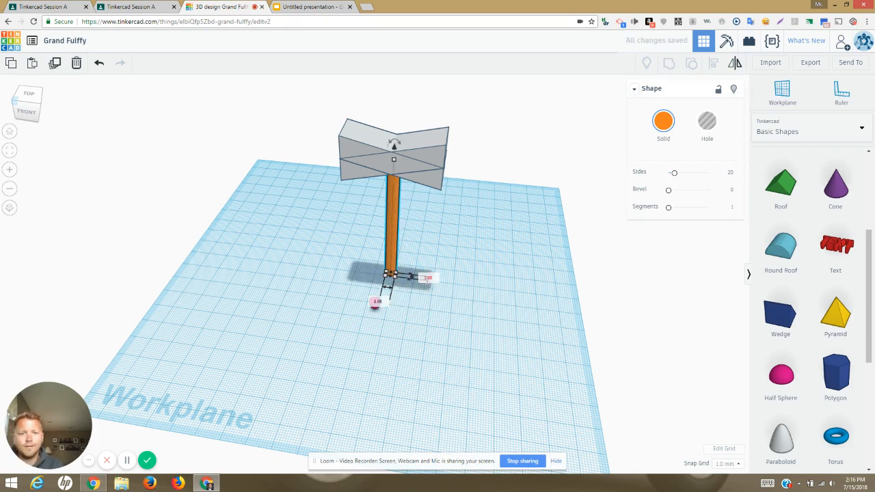
pyautogui.write('5')
pyautogui.press('Return')
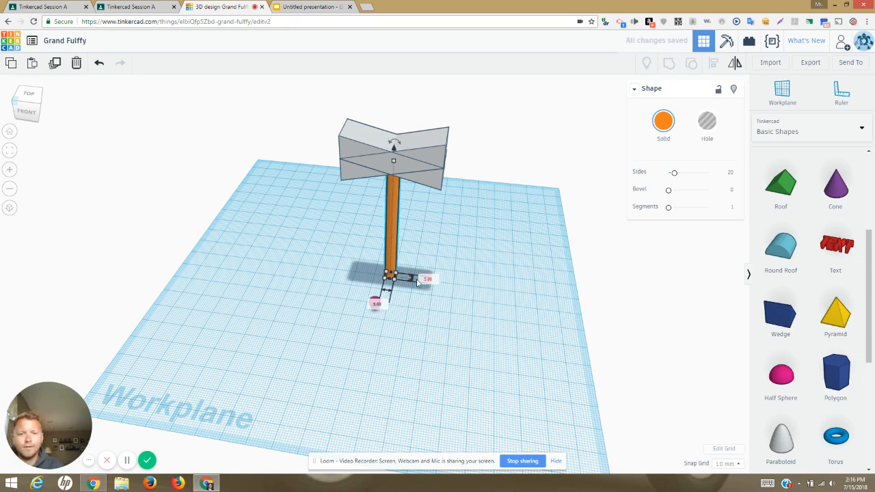
pyautogui.click(415, 309)
# Try shrinking the handle's base from its front corner again and undo the change.
pyautogui.click(391, 278)
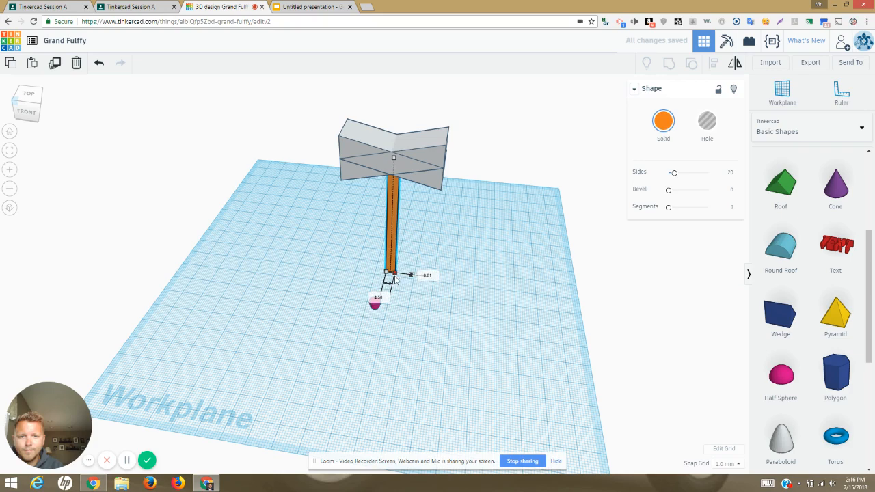
pyautogui.moveTo(394, 278); pyautogui.dragTo(393, 280)
pyautogui.click(99, 63)
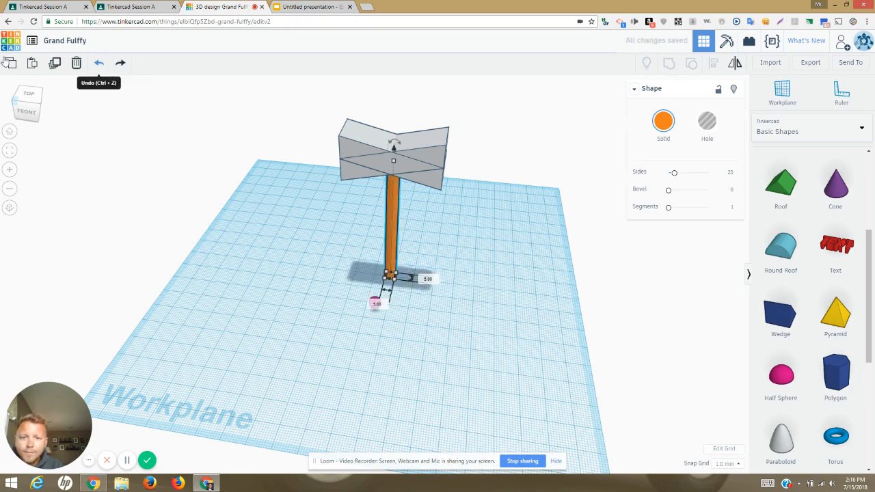
# Reduce one side of the handle's base to 4 mm and shorten the handle from its top to about 56 mm.
pyautogui.click(37, 109)
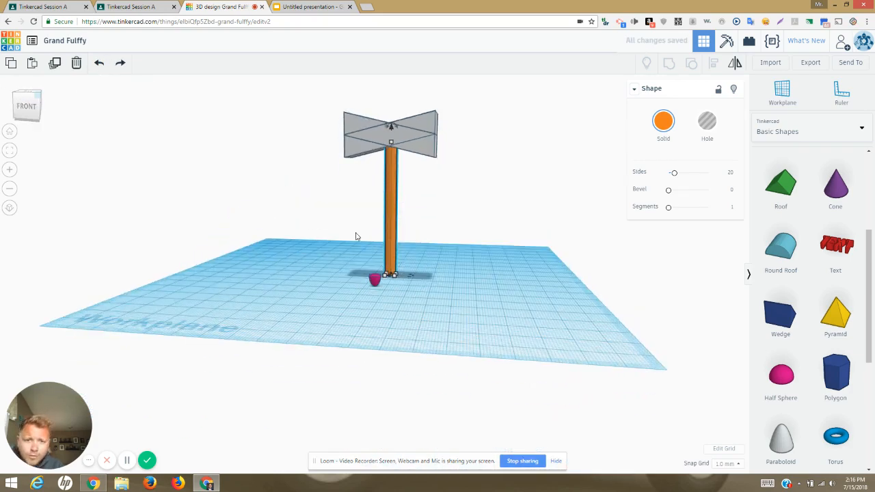
pyautogui.moveTo(390, 279); pyautogui.dragTo(388, 276)
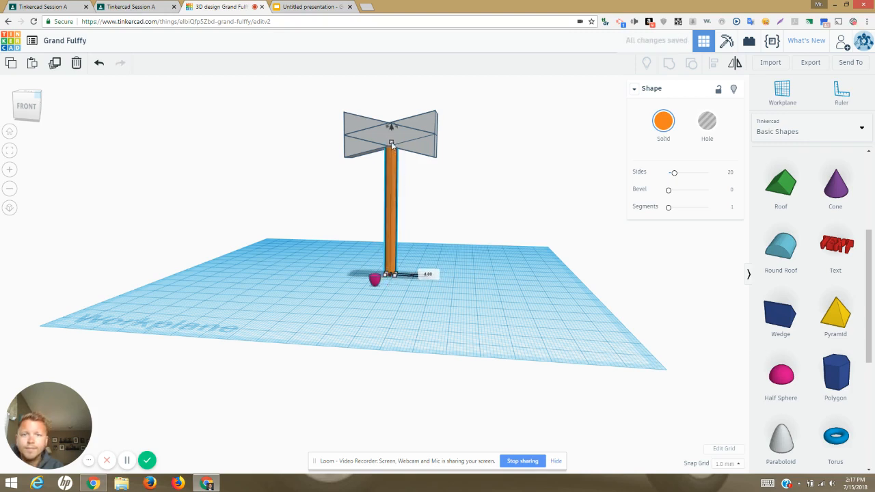
pyautogui.moveTo(392, 145); pyautogui.dragTo(391, 159)
# Raise the shortened handle until its top meets the axe head, leaving a gap beneath its base.
pyautogui.hotkey('ctrl', 'Up')
pyautogui.hotkey('ctrl', 'Up')
pyautogui.hotkey('ctrl', 'Up')
pyautogui.hotkey('ctrl', 'Up')
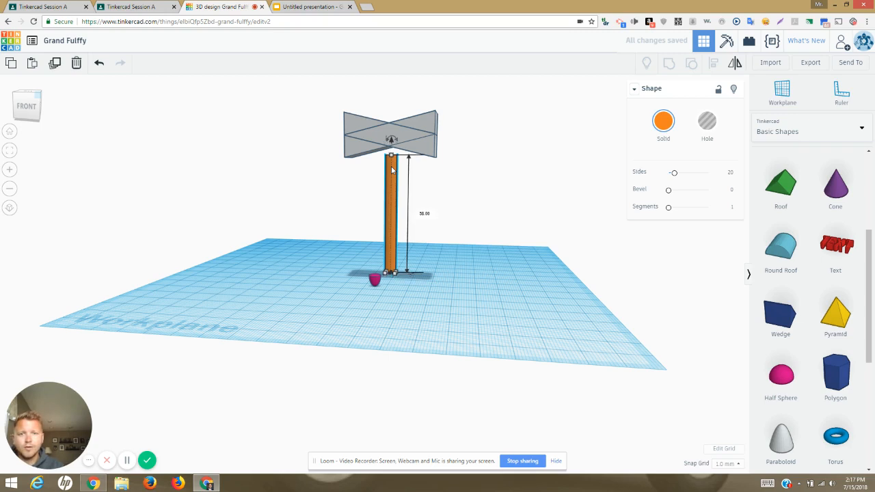
pyautogui.hotkey('ctrl', 'Up')
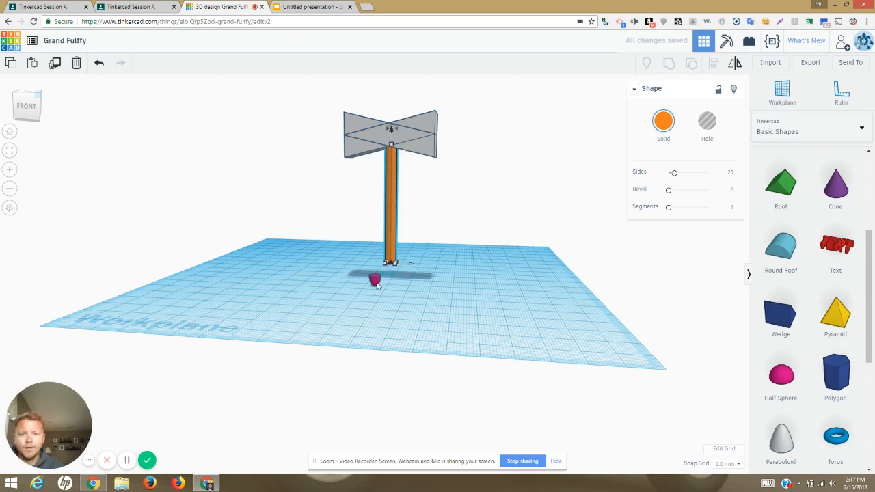
# Colour the half sphere blue and place it directly beneath the handle's base.
pyautogui.moveTo(375, 282); pyautogui.dragTo(382, 274)
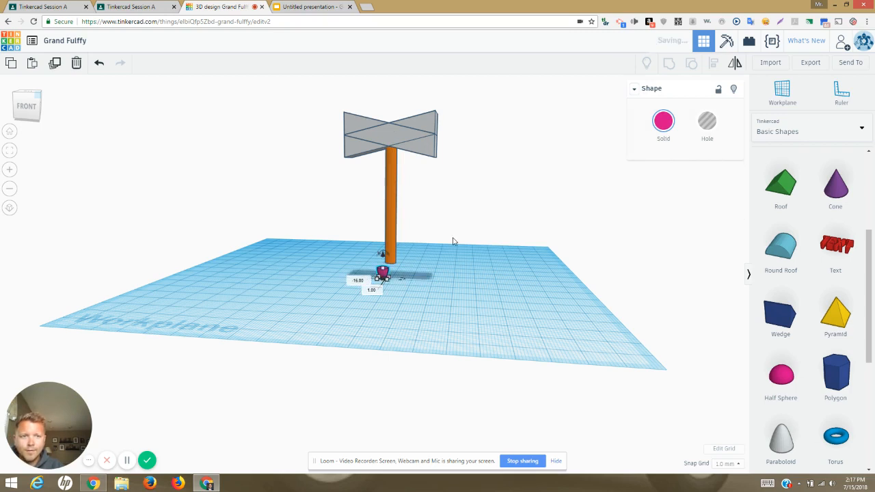
pyautogui.click(663, 121)
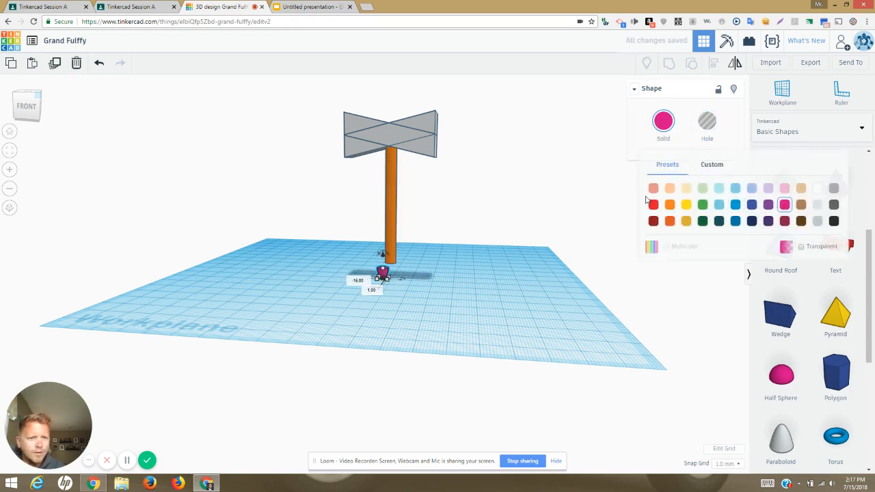
pyautogui.click(802, 221)
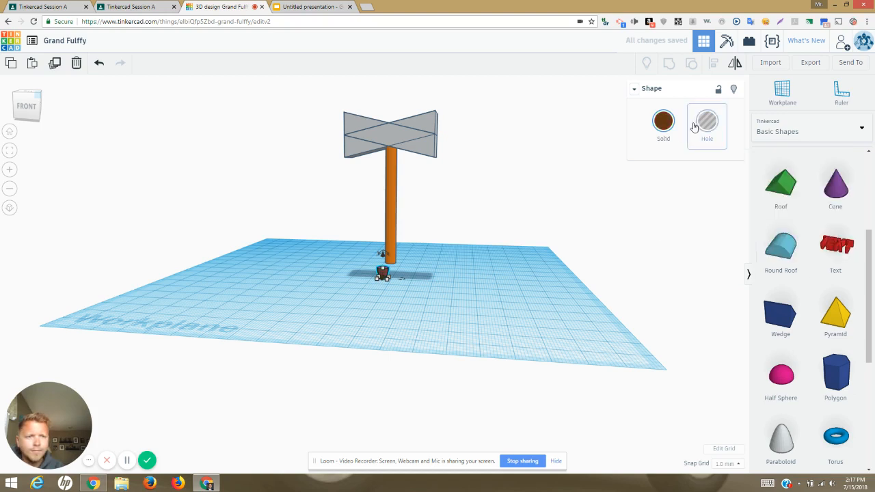
pyautogui.click(663, 121)
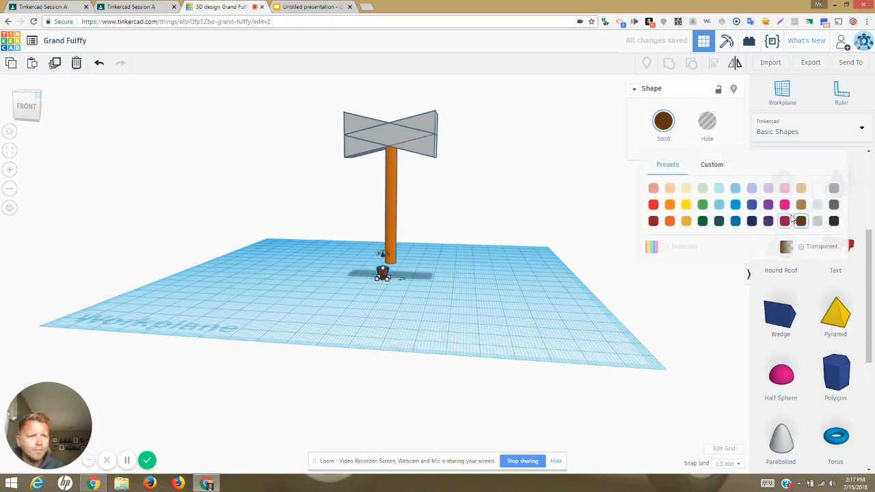
pyautogui.click(736, 207)
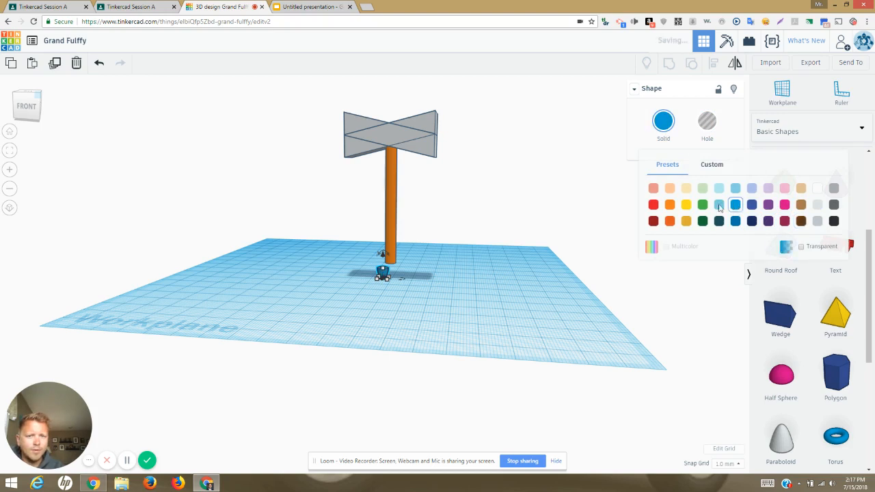
pyautogui.click(413, 261)
pyautogui.click(383, 273)
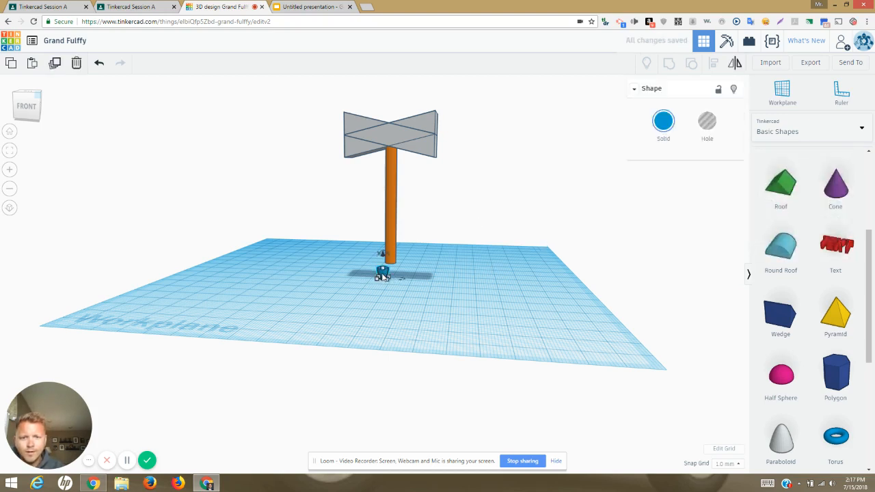
pyautogui.moveTo(384, 274); pyautogui.dragTo(391, 273)
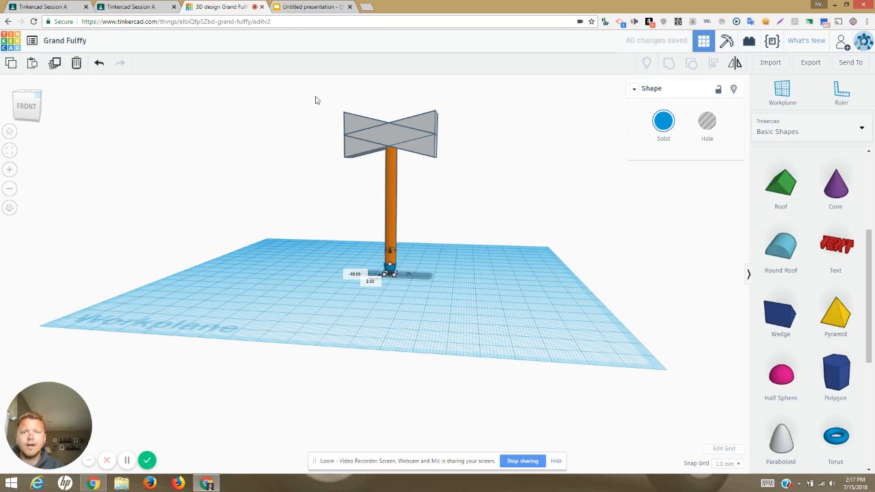
pyautogui.moveTo(315, 100); pyautogui.dragTo(509, 307)
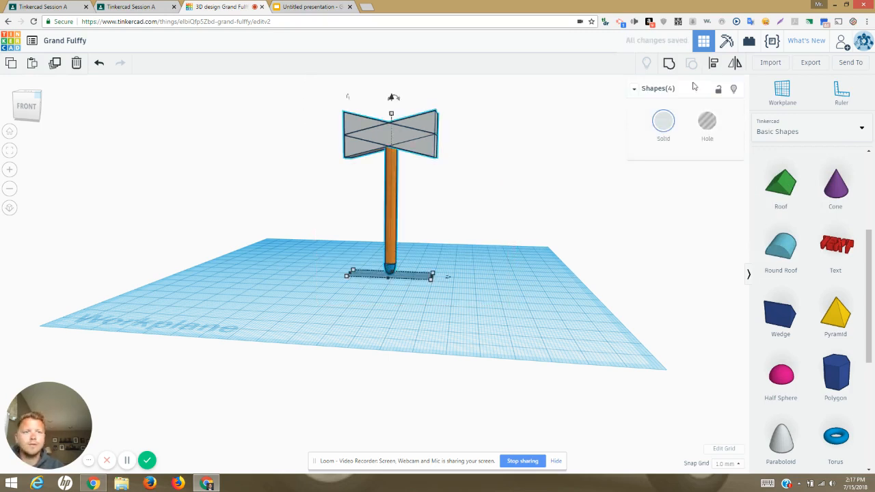
pyautogui.click(712, 65)
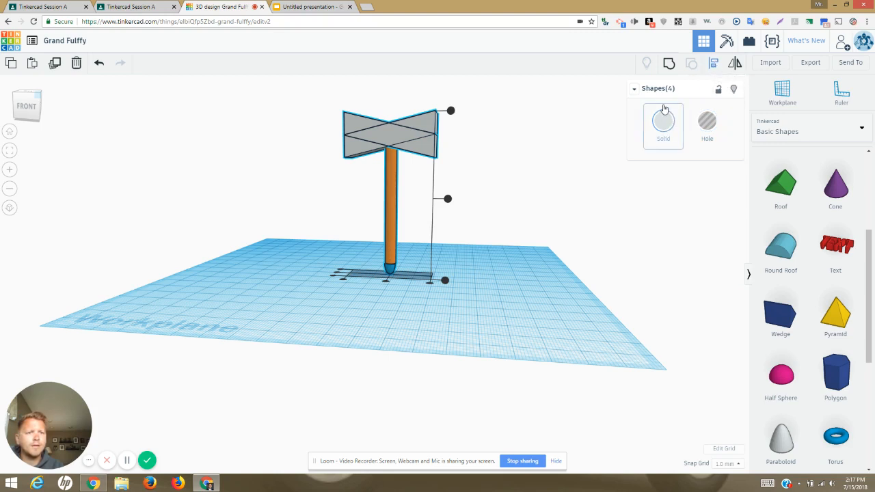
pyautogui.click(710, 67)
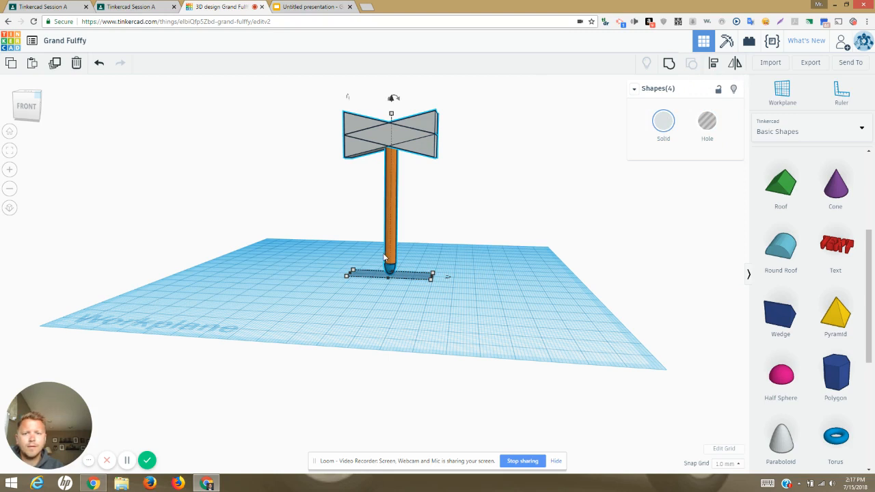
pyautogui.moveTo(358, 124); pyautogui.dragTo(328, 107)
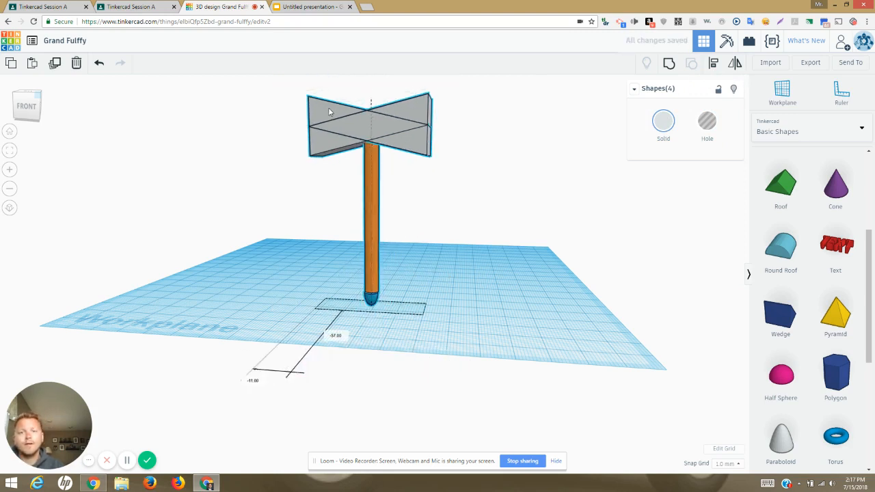
pyautogui.click(99, 63)
pyautogui.click(99, 63)
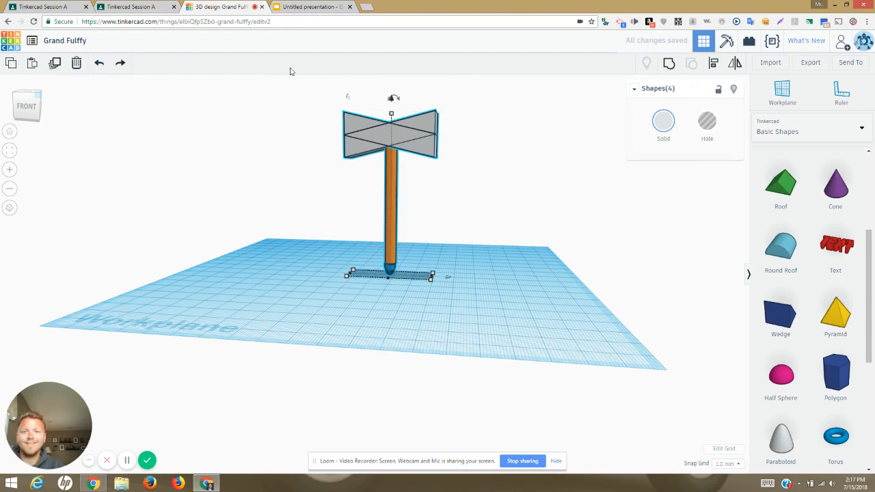
# Align all four axe parts to their common centre along both horizontal axes.
pyautogui.moveTo(302, 95); pyautogui.dragTo(504, 266)
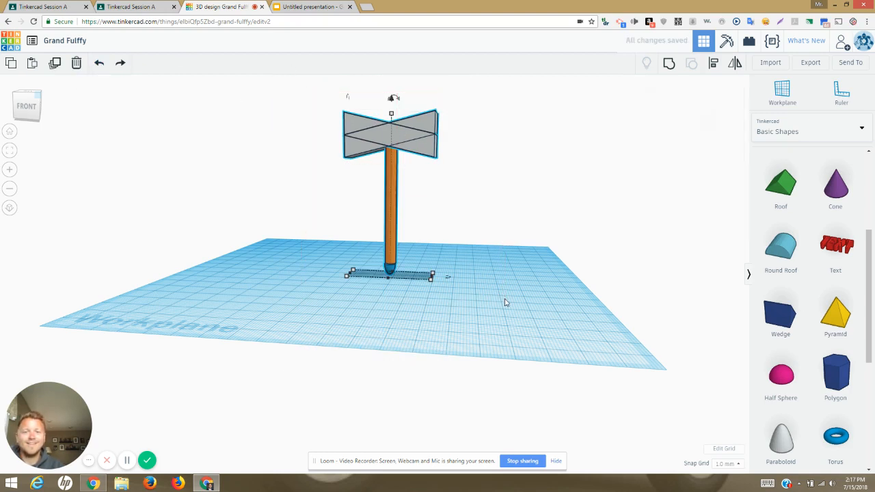
pyautogui.click(712, 66)
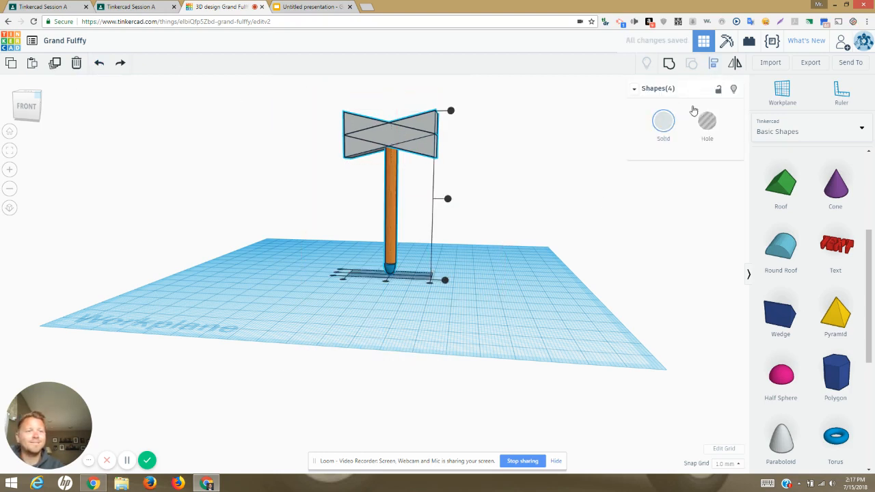
pyautogui.click(386, 283)
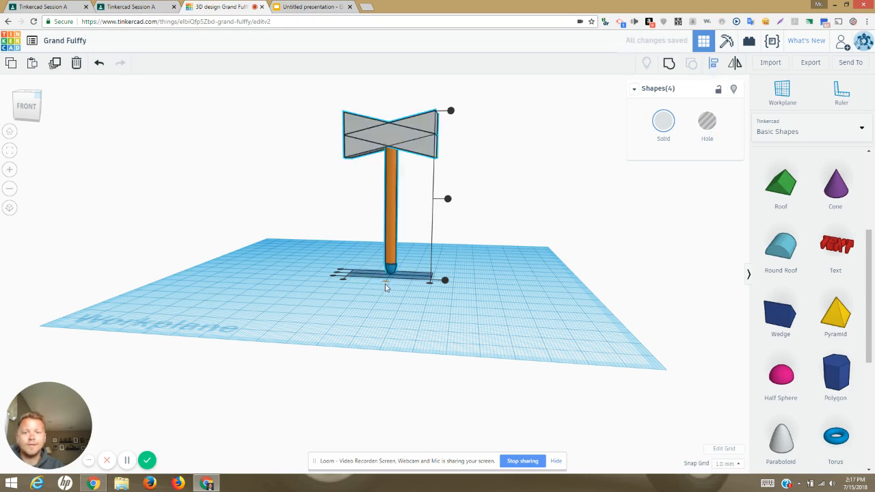
pyautogui.click(35, 122)
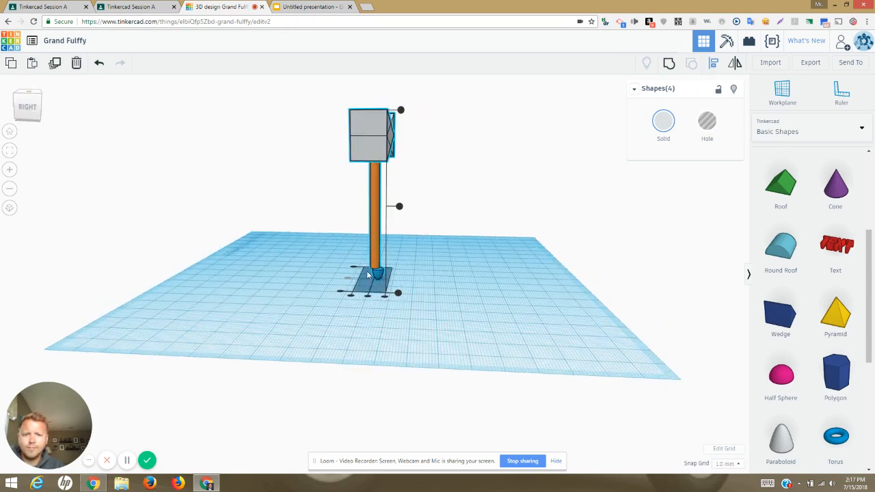
pyautogui.click(368, 296)
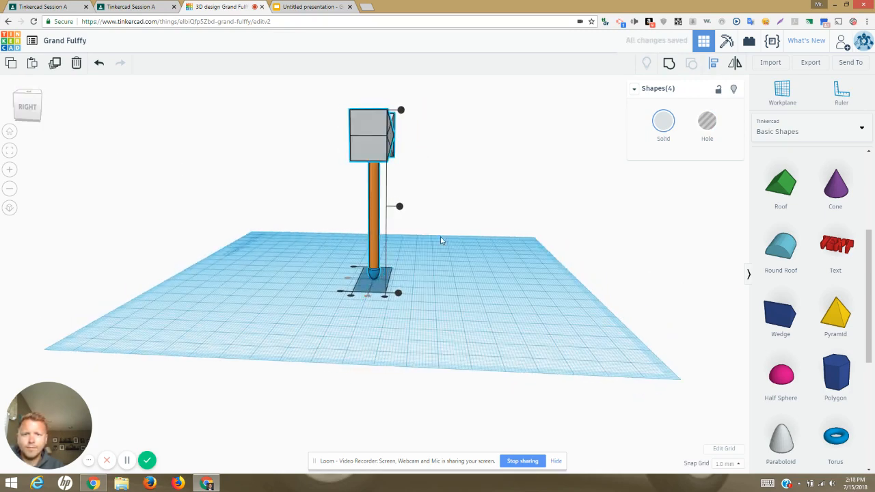
# Raise the whole axe slightly above the workplane by two grid steps and clear the selection.
pyautogui.moveTo(39, 115); pyautogui.dragTo(19, 113)
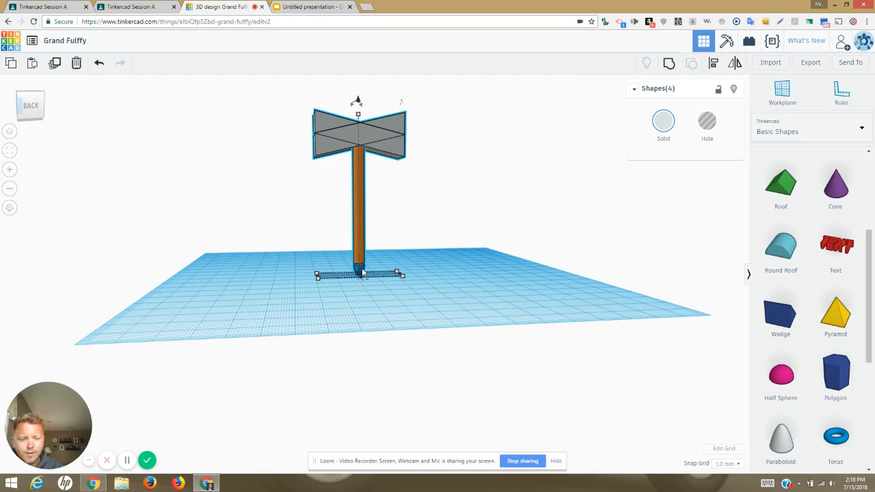
pyautogui.hotkey('ctrl', 'Up')
pyautogui.hotkey('ctrl', 'Up')
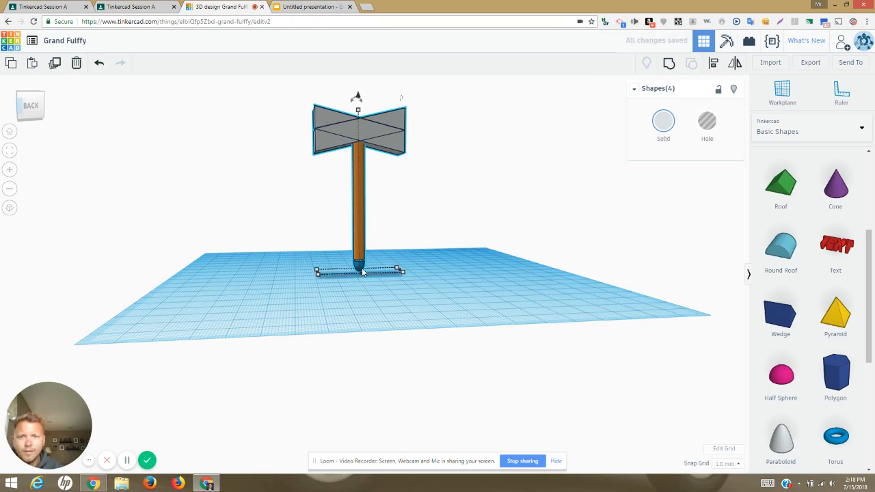
pyautogui.click(486, 184)
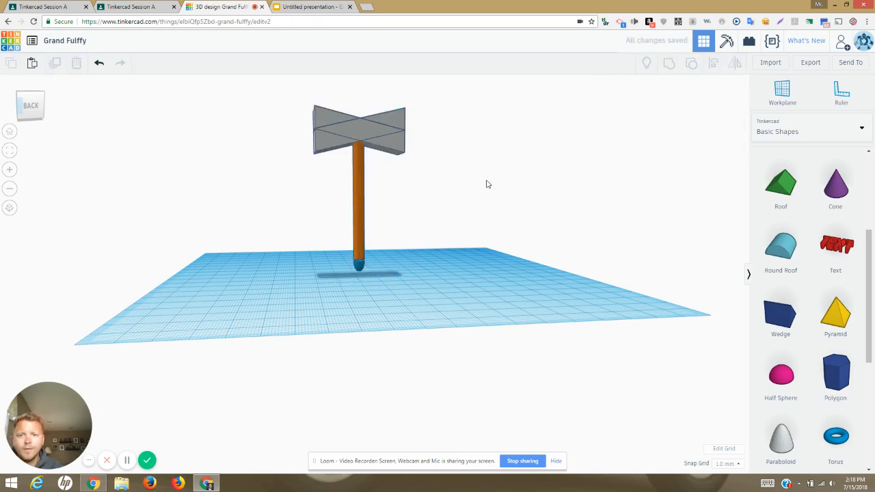
# Examine up close how the half-sphere cap meets the base of the handle.
pyautogui.click(360, 268)
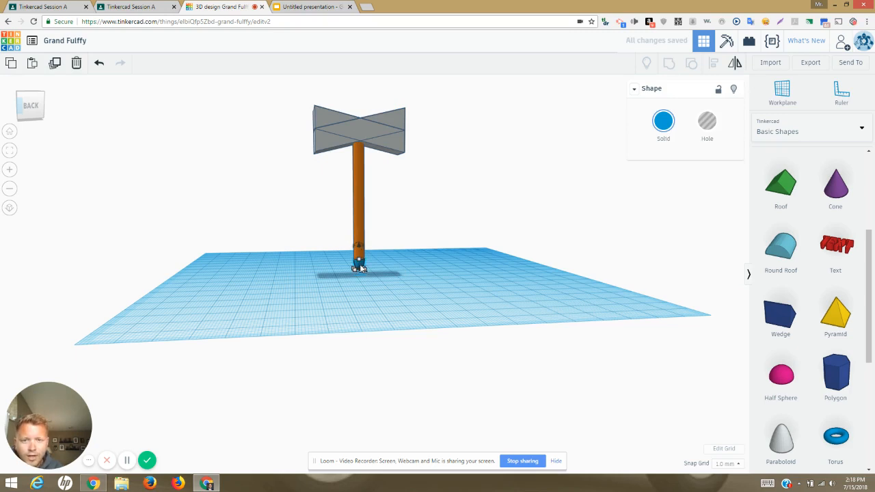
pyautogui.click(462, 236)
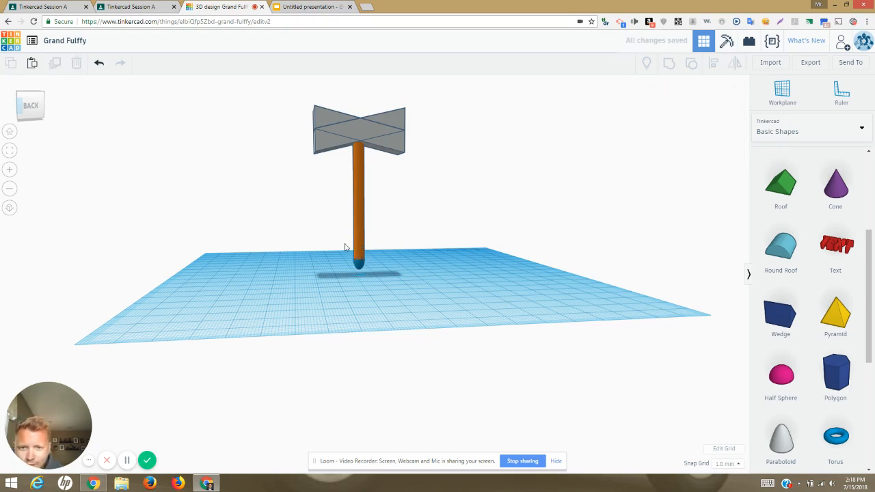
pyautogui.click(10, 170)
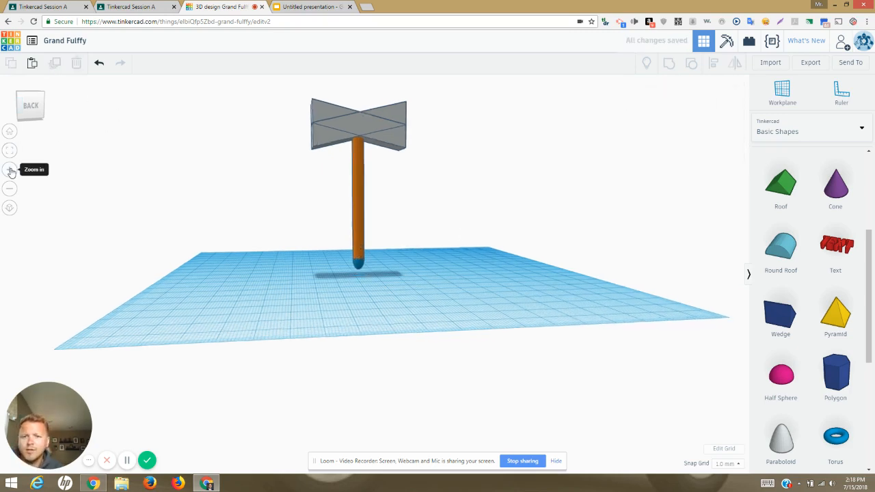
pyautogui.click(11, 172)
pyautogui.click(11, 173)
pyautogui.click(11, 173)
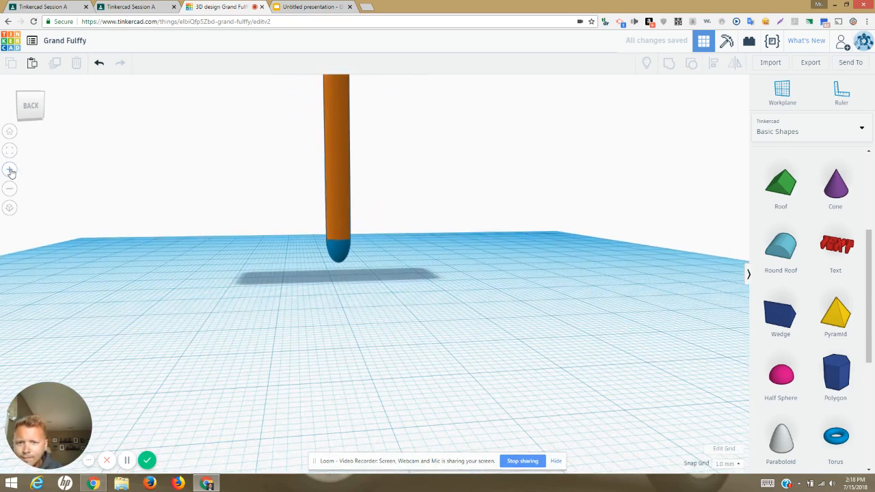
pyautogui.click(11, 192)
pyautogui.click(11, 191)
pyautogui.click(11, 191)
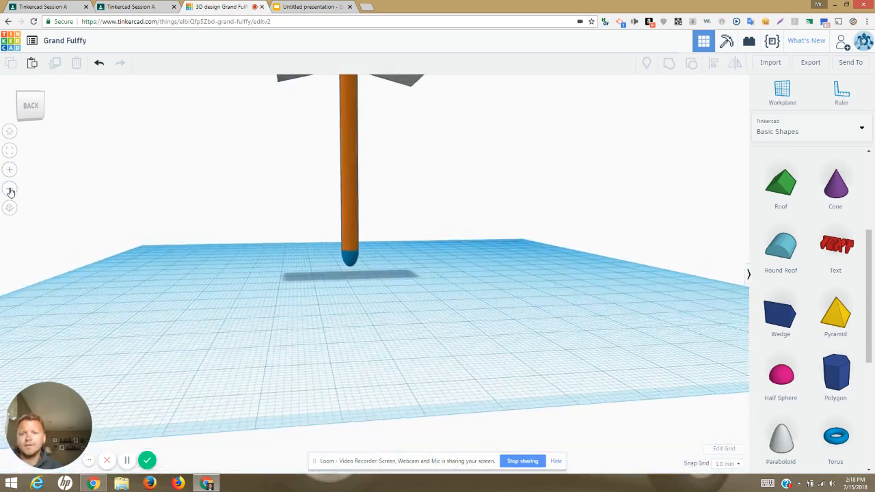
pyautogui.click(10, 192)
pyautogui.click(10, 191)
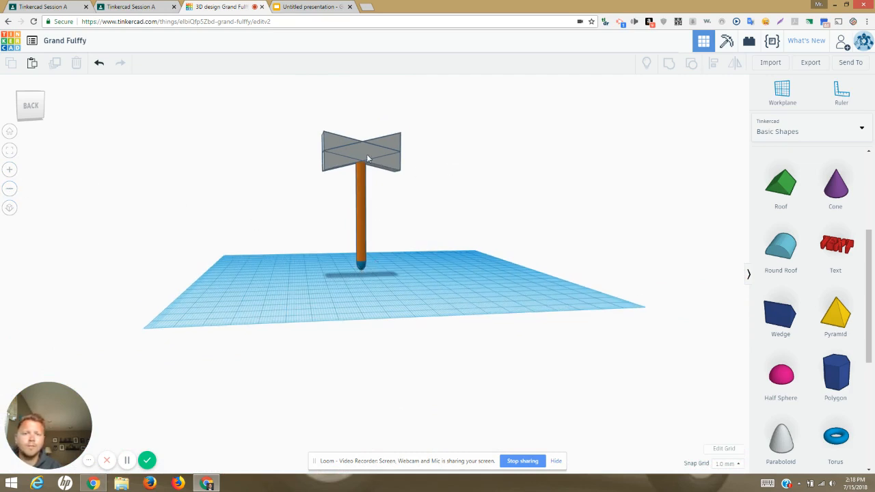
# Recolour the half-sphere cap at the end of the handle red.
pyautogui.click(362, 265)
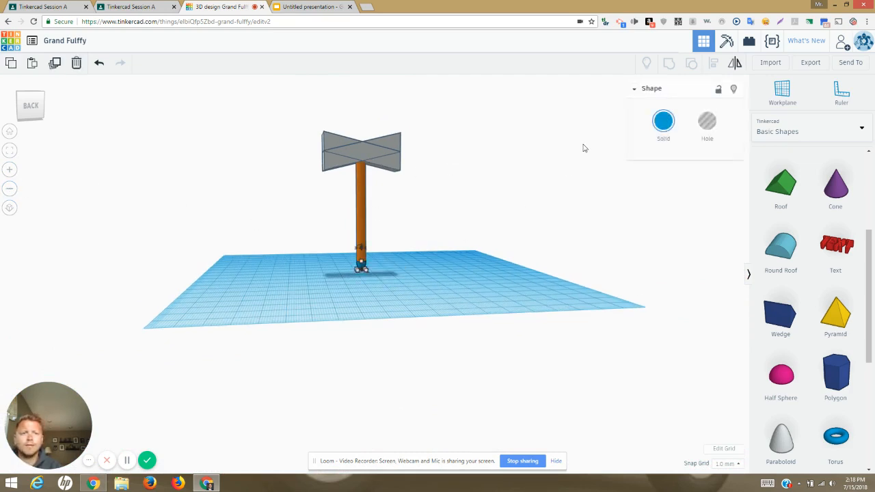
pyautogui.click(664, 130)
pyautogui.click(653, 204)
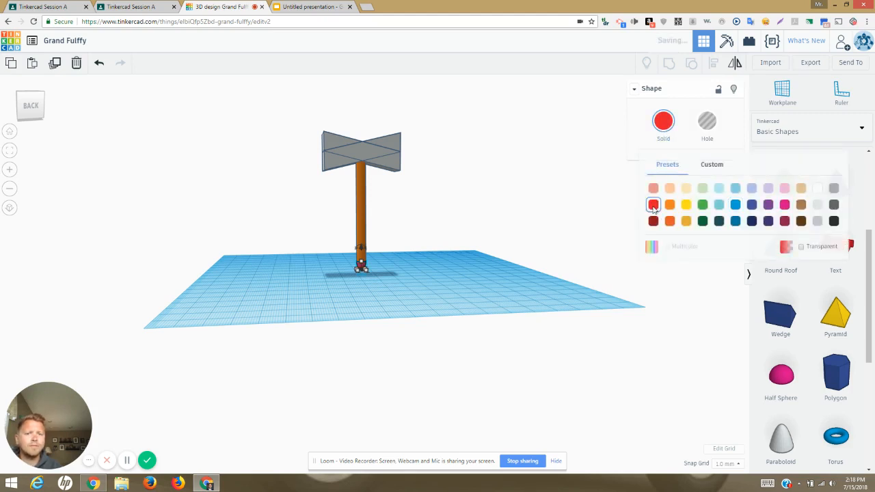
# Colour one of the two grey wedges in the axe head red.
pyautogui.click(383, 144)
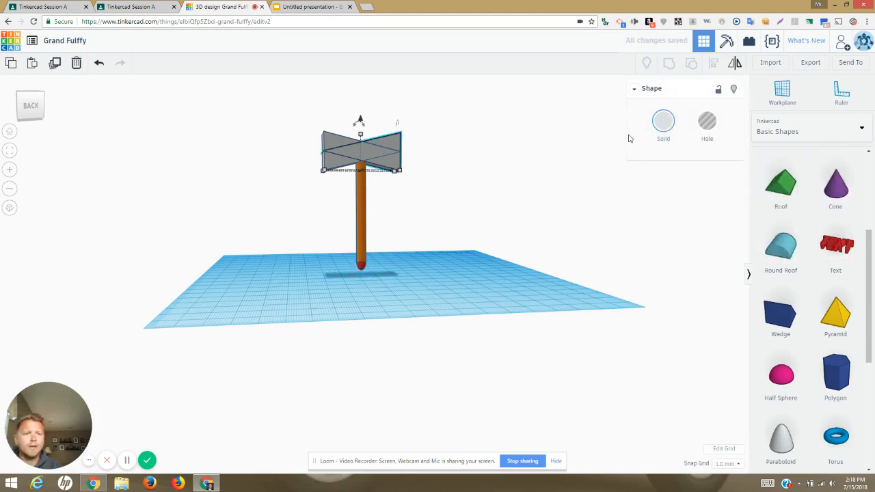
pyautogui.click(664, 122)
pyautogui.click(654, 204)
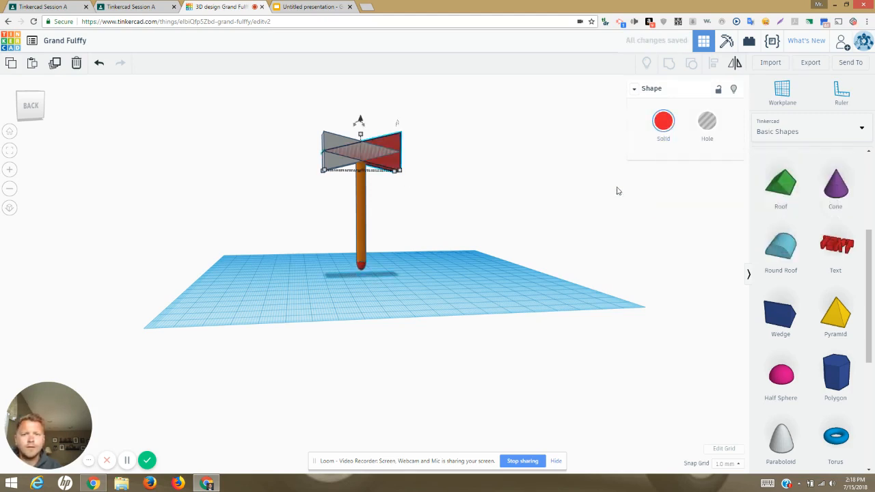
pyautogui.click(427, 187)
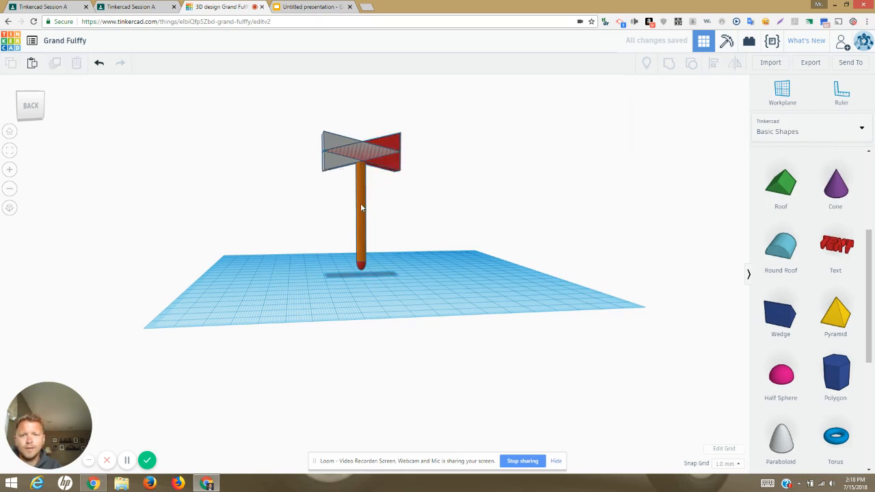
# Recolour the red wedge of the axe head light blue.
pyautogui.click(393, 146)
pyautogui.click(663, 121)
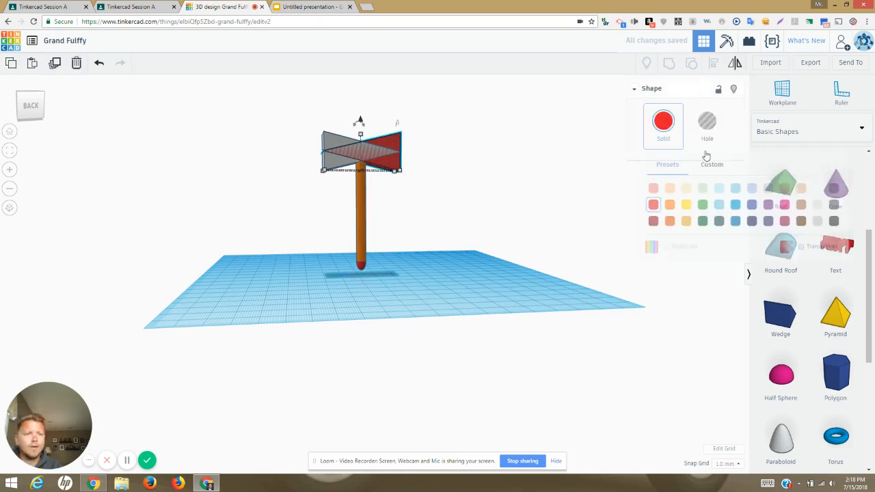
pyautogui.click(736, 188)
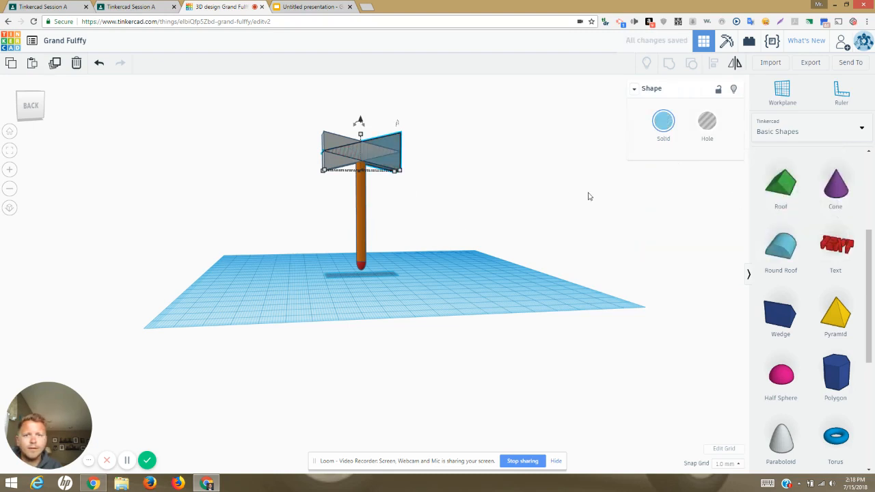
# Recolour the half-sphere cap at the end of the handle light blue and clear the selection.
pyautogui.click(363, 265)
pyautogui.click(362, 268)
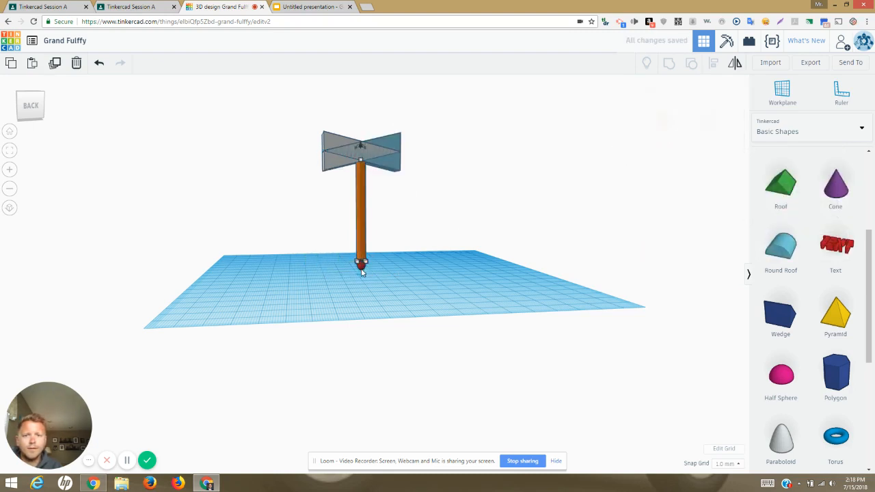
pyautogui.click(663, 121)
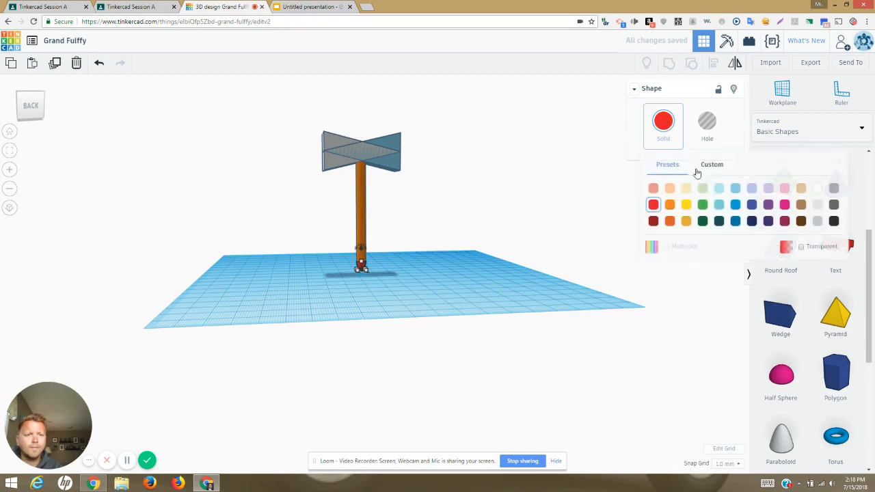
pyautogui.click(735, 188)
pyautogui.click(512, 206)
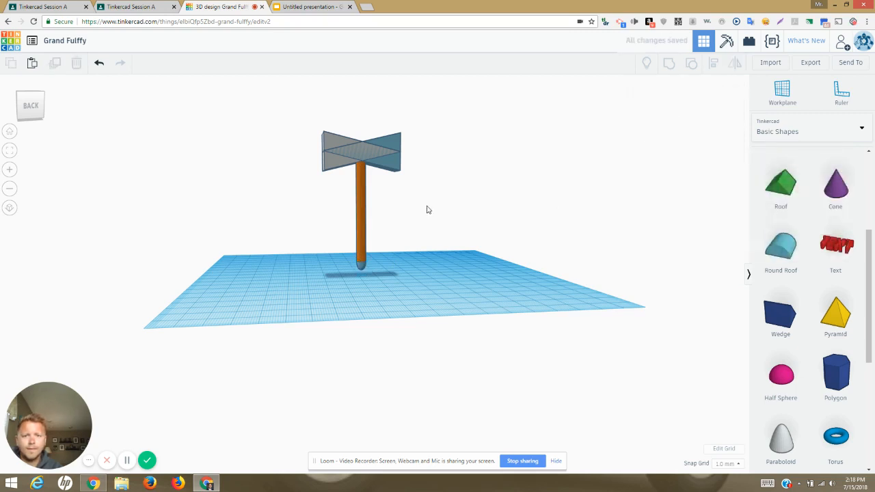
# Recolour the cylinder handle black and clear the selection.
pyautogui.click(362, 196)
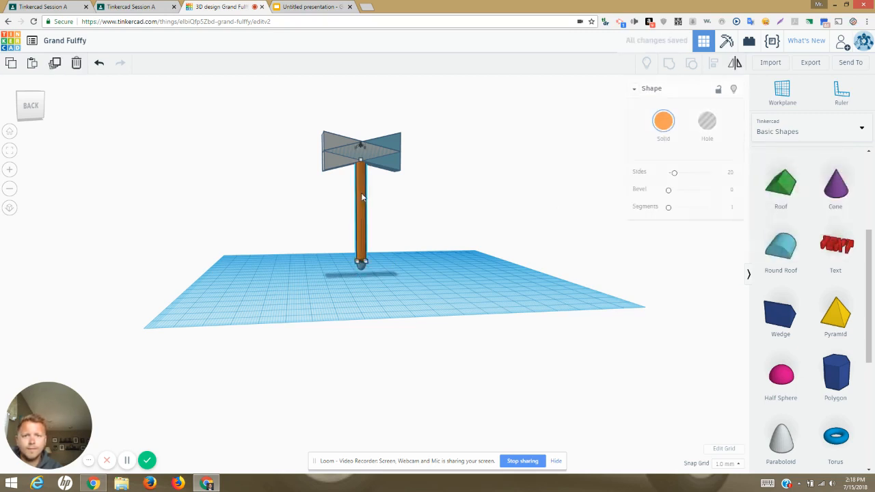
pyautogui.click(664, 125)
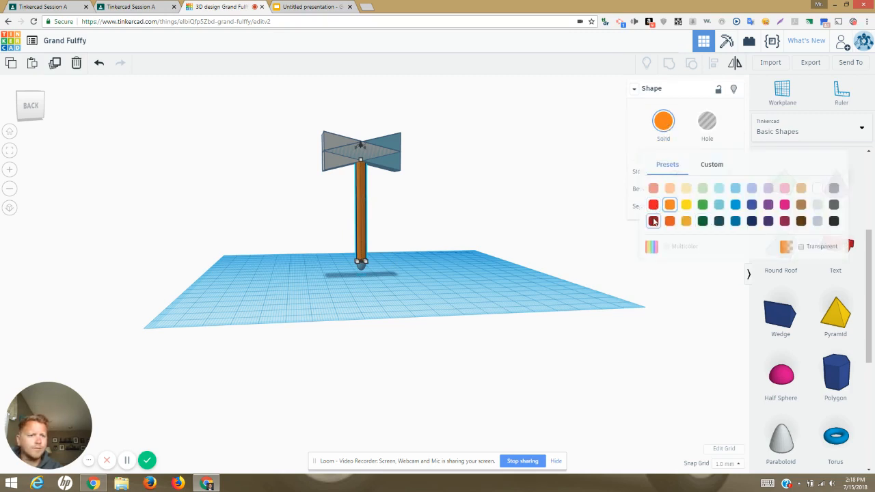
pyautogui.click(834, 221)
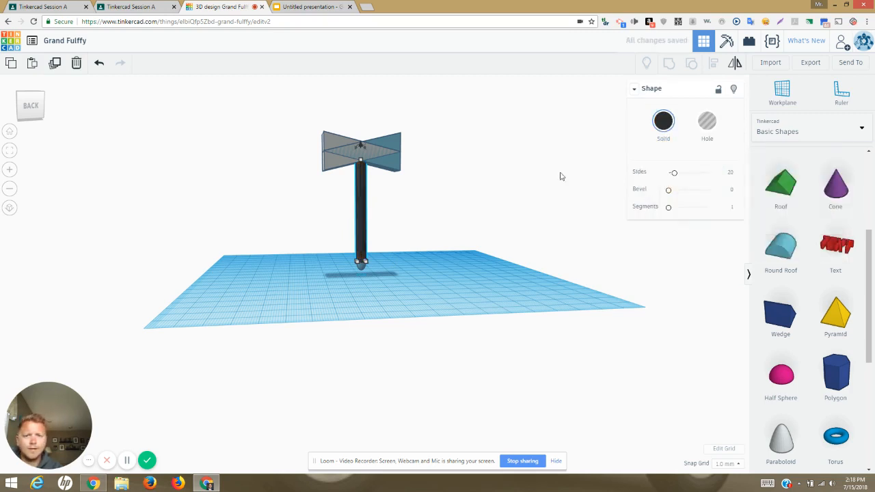
pyautogui.click(518, 174)
pyautogui.click(362, 202)
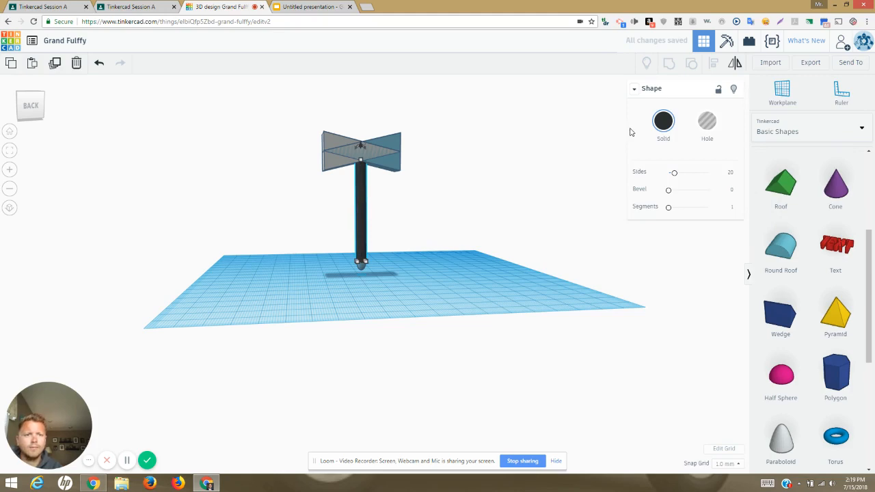
pyautogui.click(440, 182)
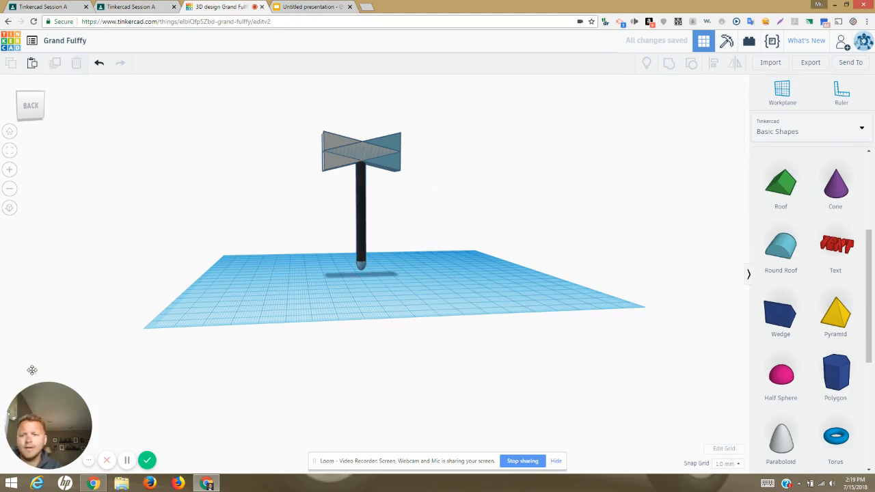
# Inspect the recoloured axe from its front and side by rotating the view around it.
pyautogui.click(18, 109)
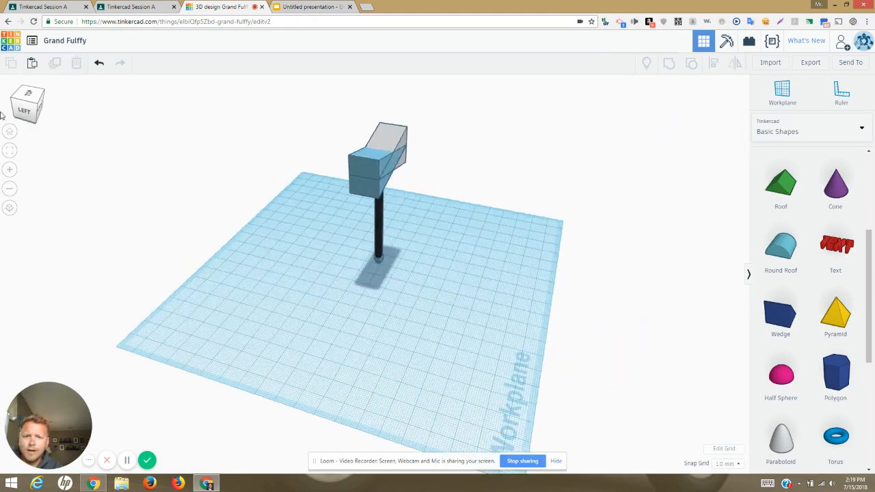
pyautogui.click(15, 105)
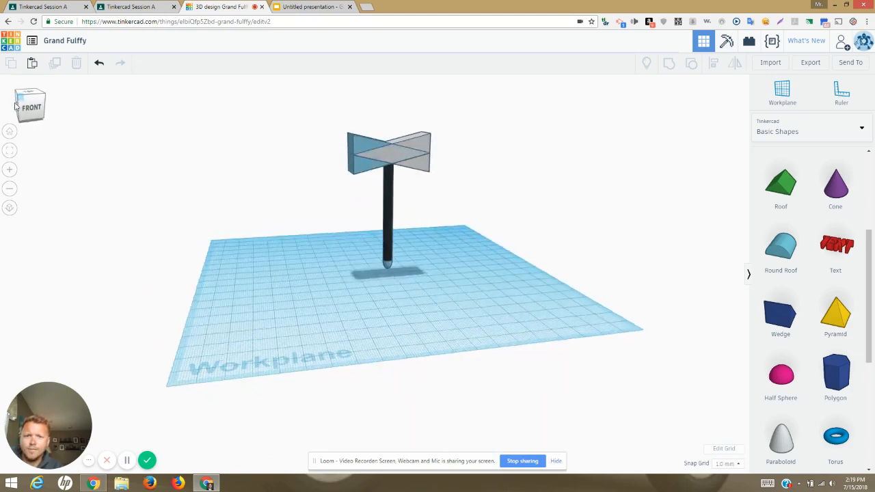
pyautogui.moveTo(15, 106)
pyautogui.mouseDown()
pyautogui.moveTo(1, 108)
pyautogui.moveTo(22, 117)
pyautogui.moveTo(11, 108)
pyautogui.mouseUp()
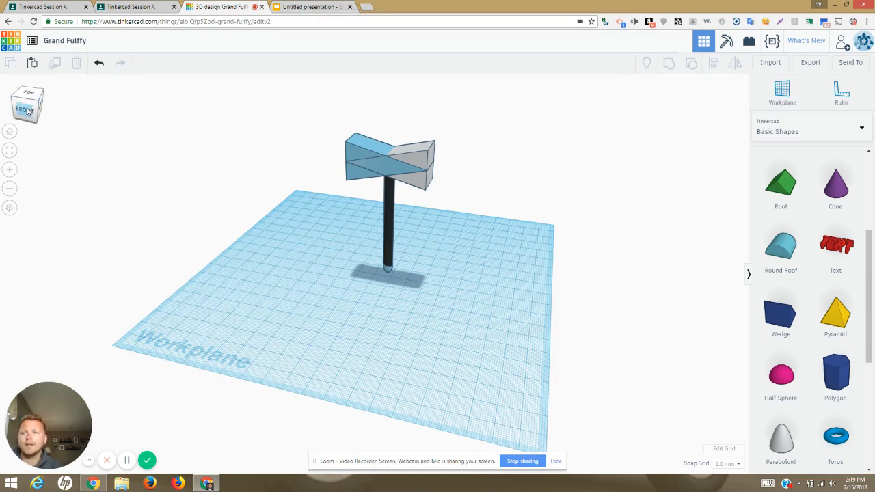
pyautogui.moveTo(28, 111)
pyautogui.mouseDown()
pyautogui.moveTo(34, 96)
pyautogui.moveTo(71, 112)
pyautogui.moveTo(15, 114)
pyautogui.mouseUp()
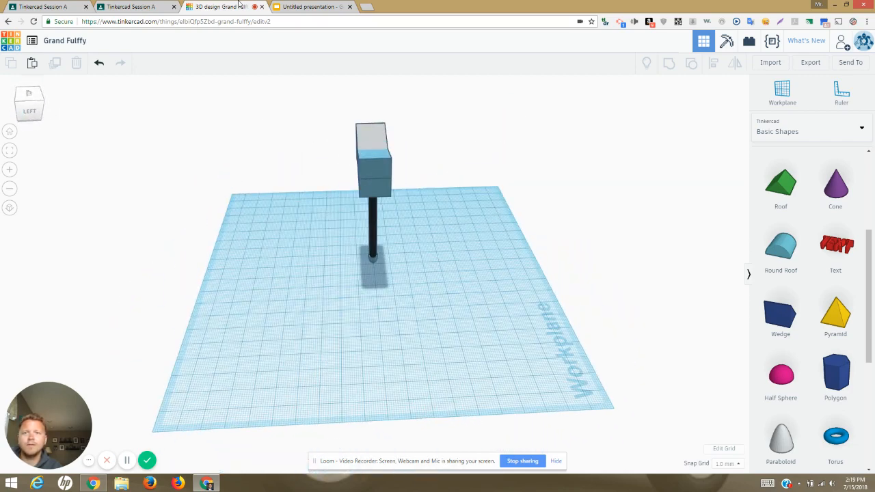
# Switch to the Google Slides presentation, look over the Fortnite axe reference pictures on slide 2, and return to the Tinkercad axe design.
pyautogui.click(294, 6)
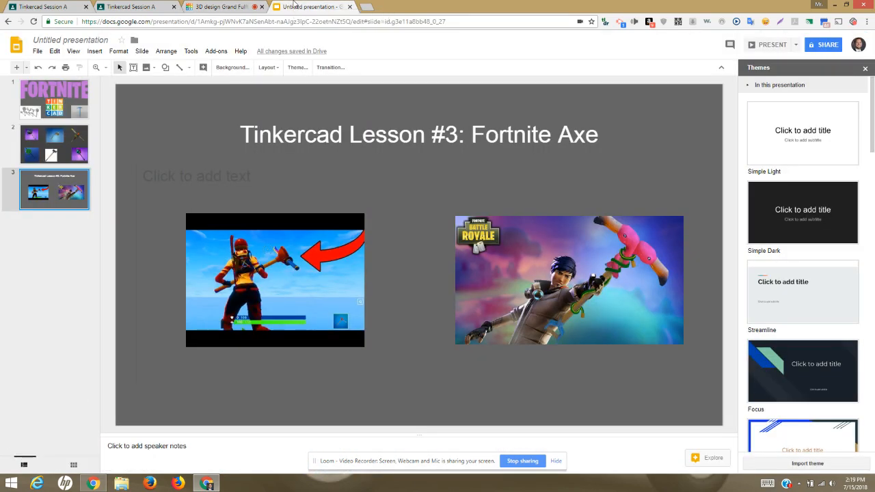
pyautogui.click(76, 155)
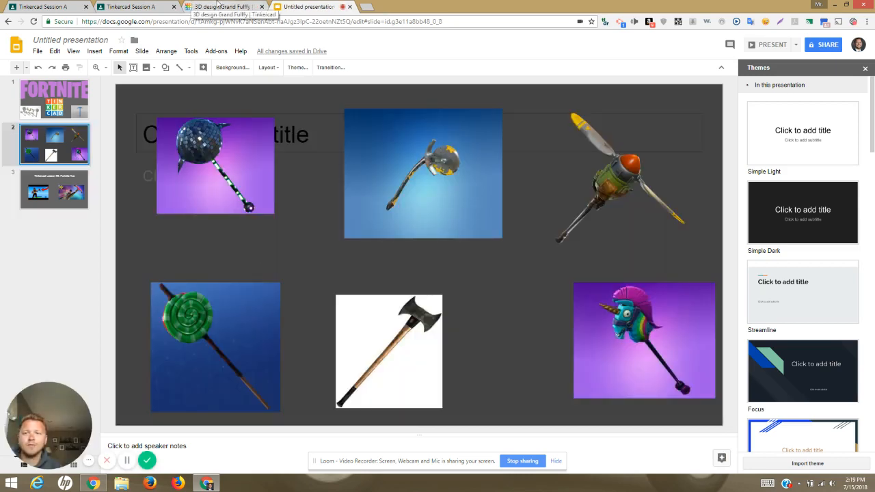
pyautogui.click(217, 5)
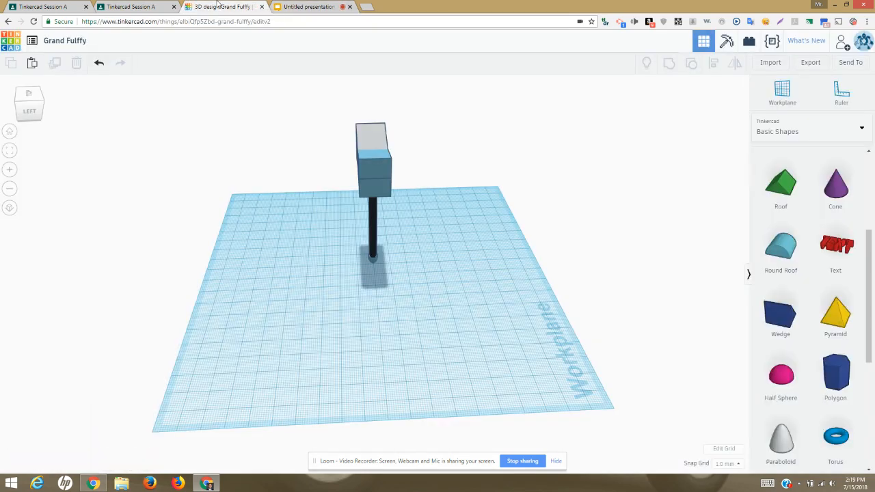
pyautogui.click(43, 110)
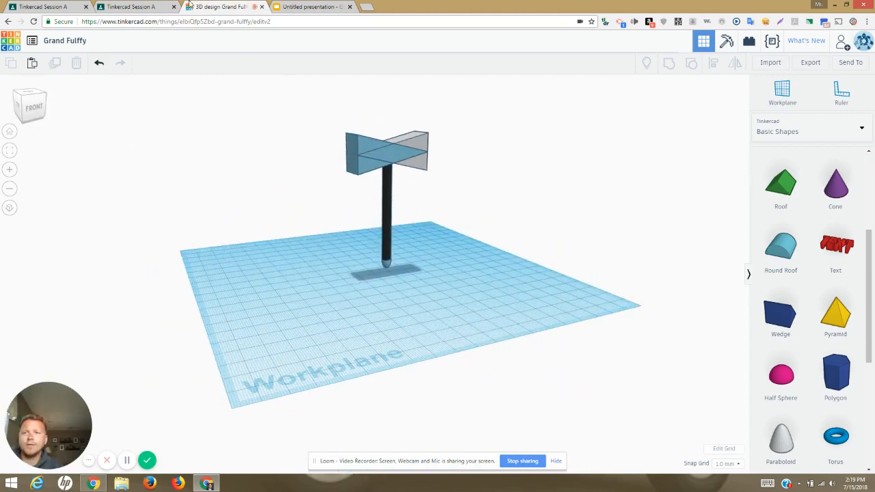